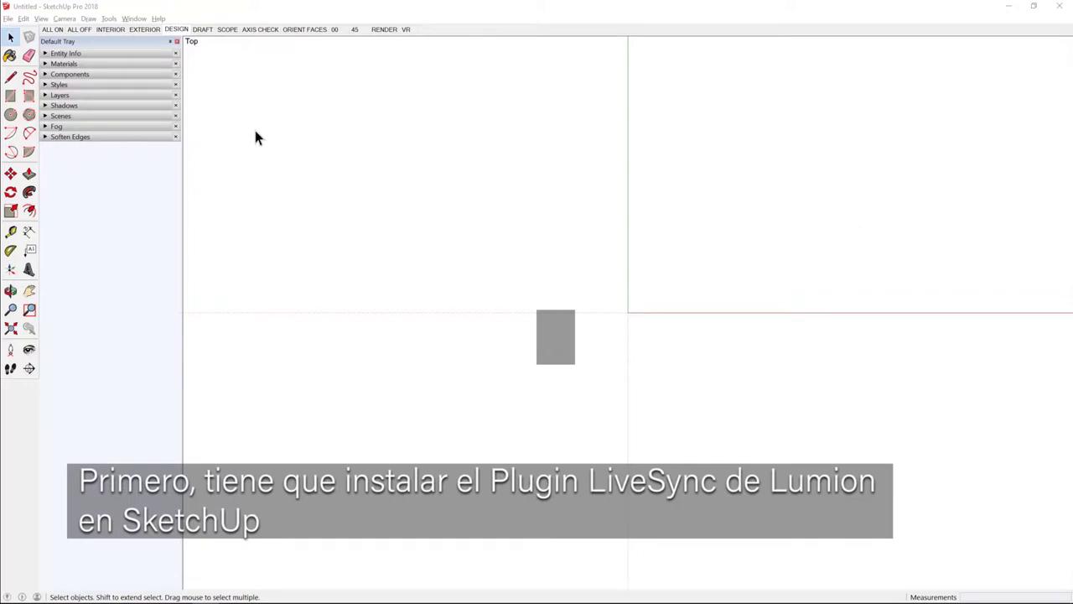
Step: Install the Lumion LiveSync plug-in from the file lumionplugin_3.0.b5.590 through the Extension Manager, leaving its floating toolbar in the drawing area
{"action": "left_click", "coordinate": [135, 18]}
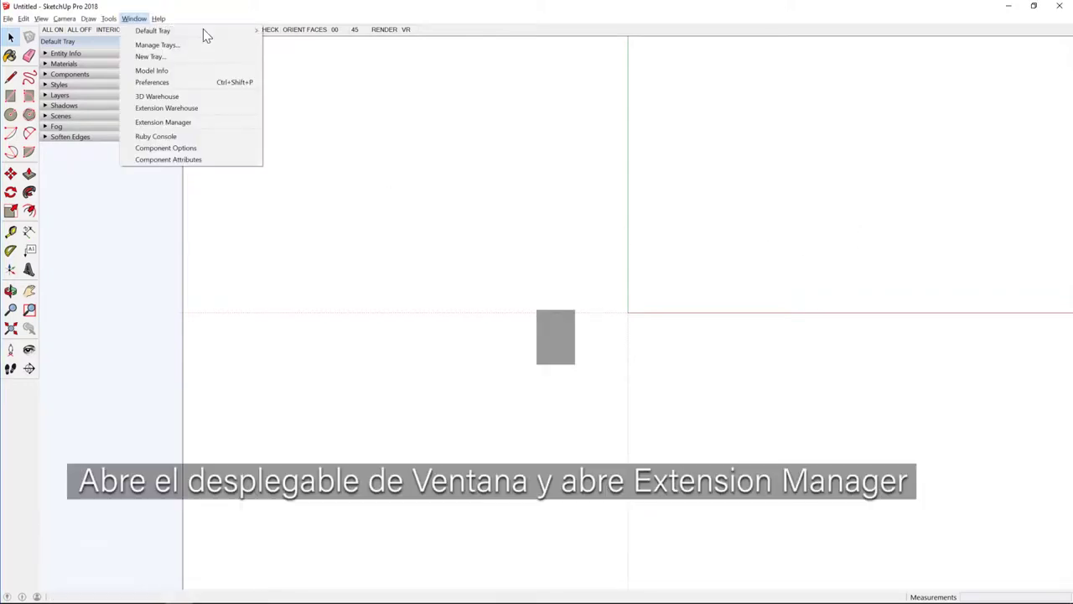
{"action": "left_click", "coordinate": [207, 125]}
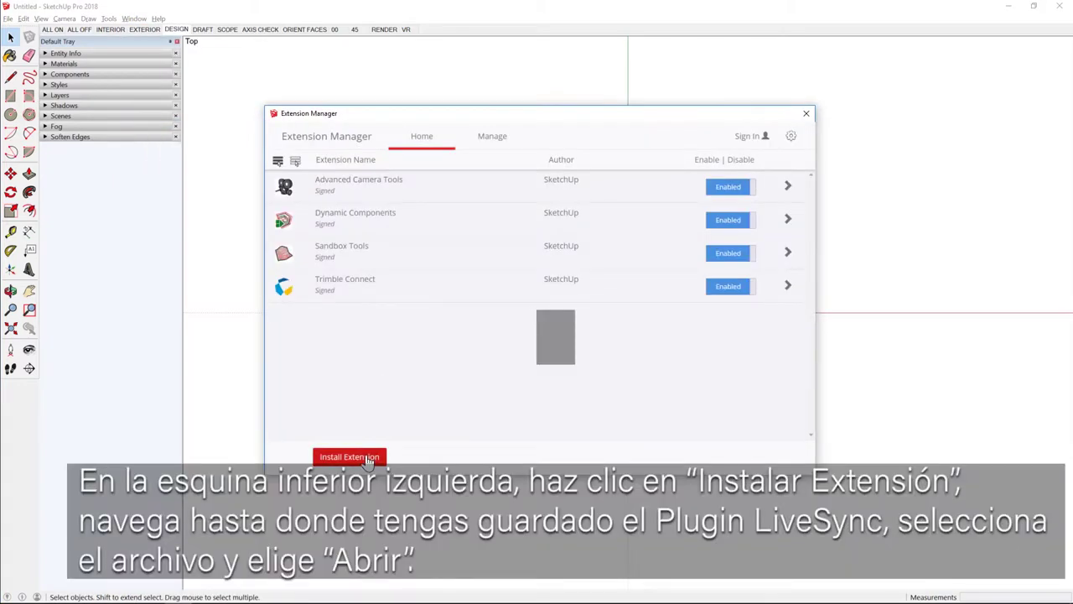
{"action": "left_click", "coordinate": [348, 456]}
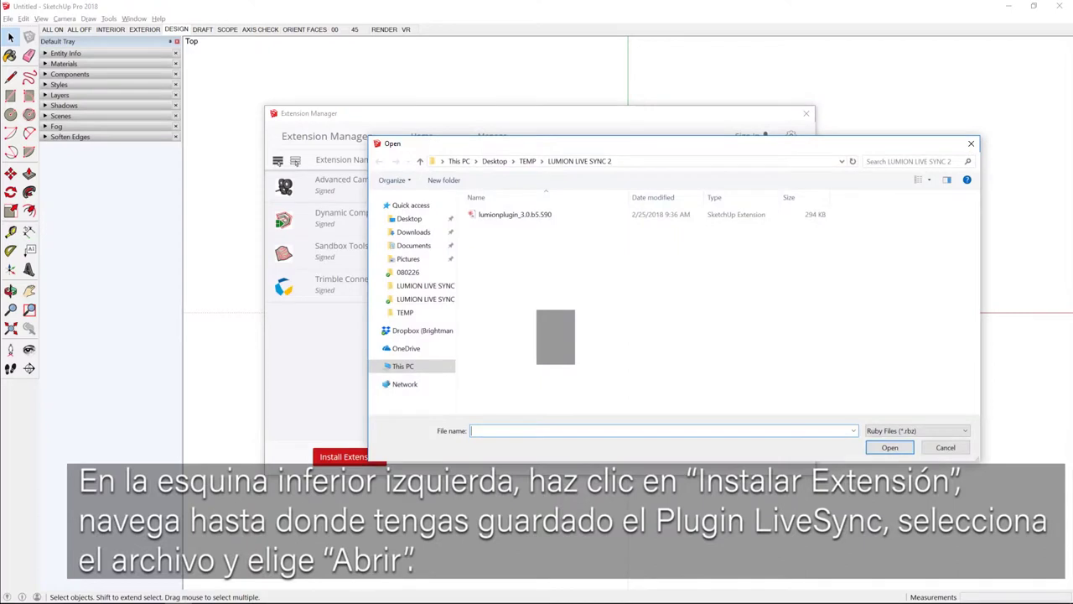
{"action": "left_click", "coordinate": [530, 216]}
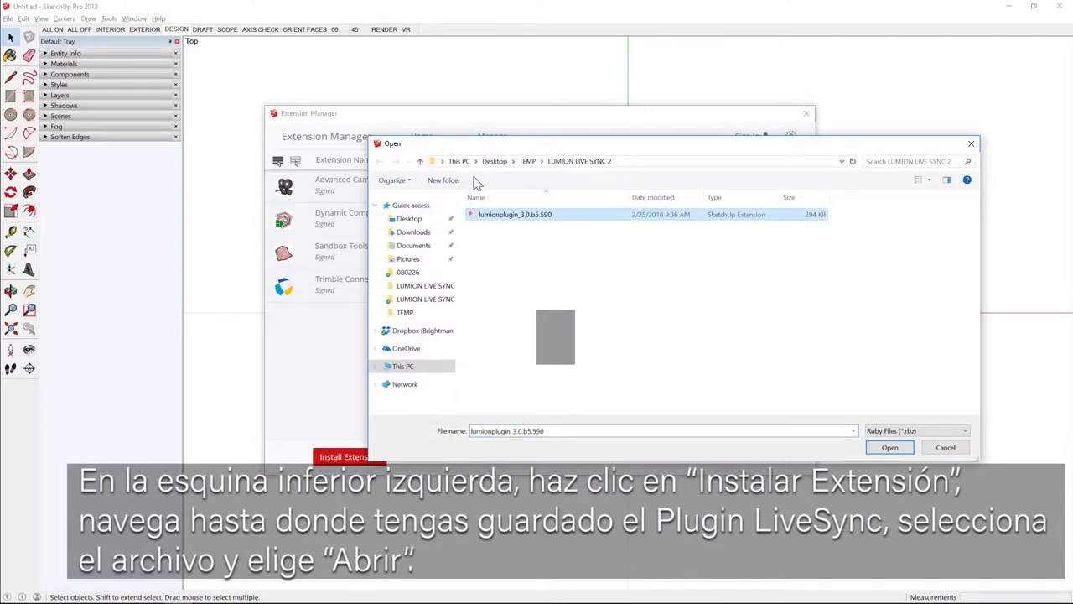
{"action": "left_click", "coordinate": [891, 448]}
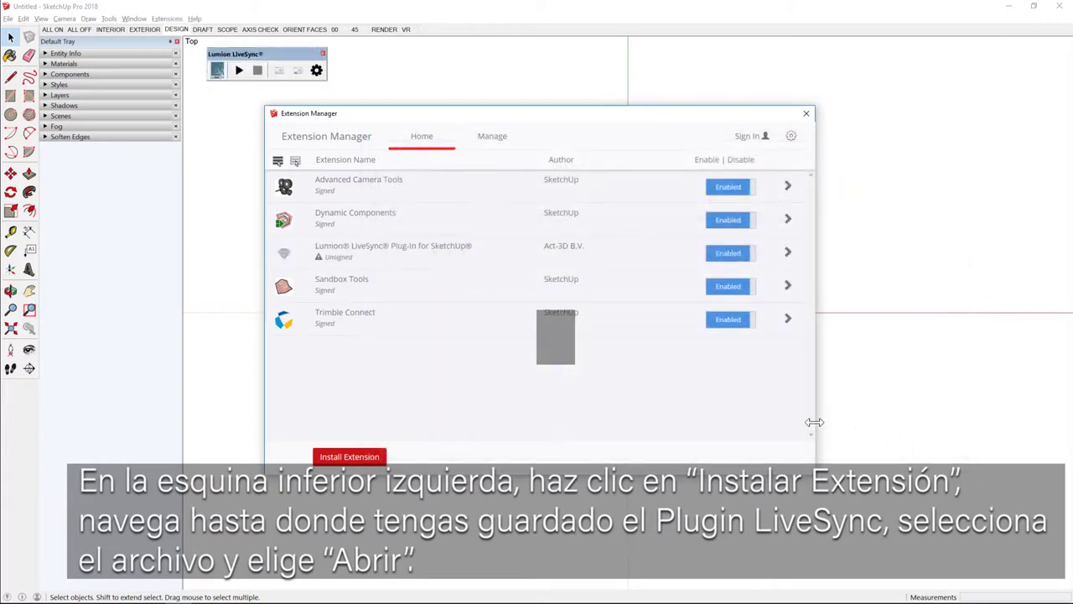
{"action": "left_click_drag", "start_coordinate": [235, 50], "coordinate": [240, 55]}
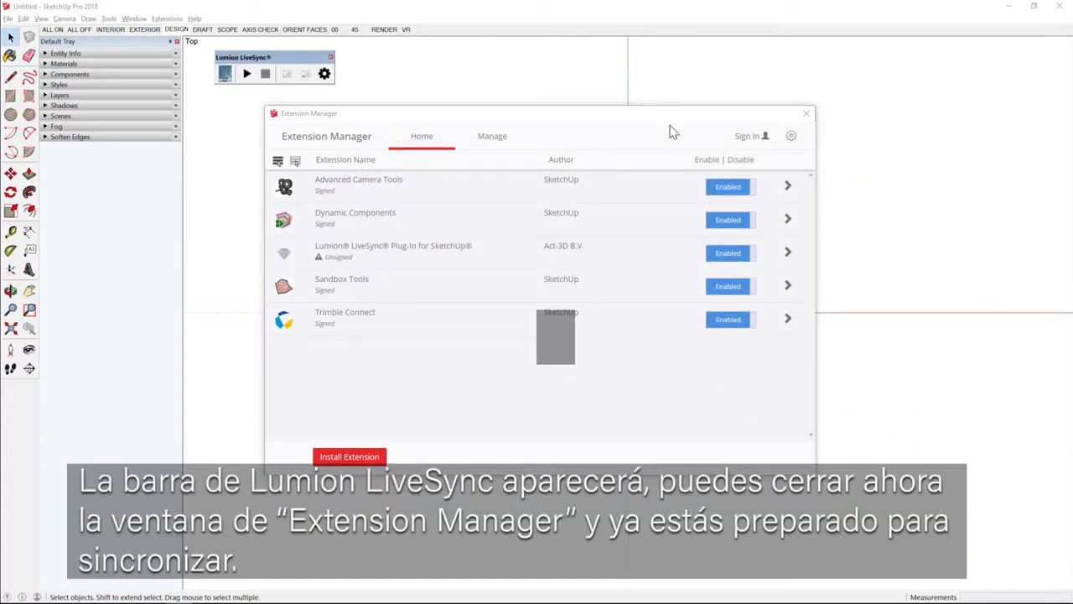
{"action": "left_click", "coordinate": [805, 115]}
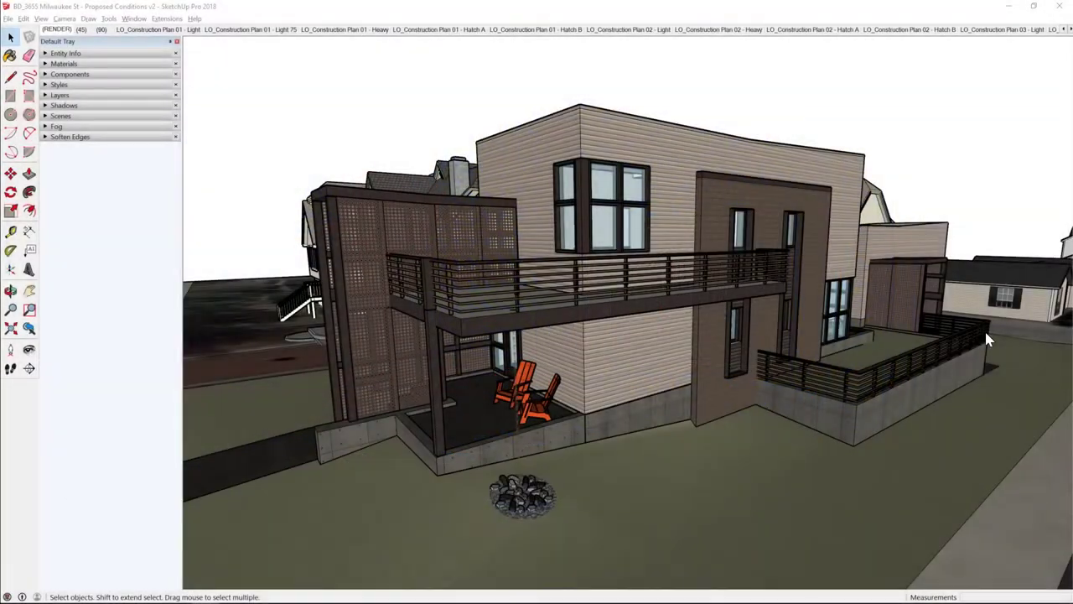
Step: Arrange the windows side by side, with SketchUp filling the left half of the screen and Lumion Pro 8.3 the right half
{"action": "mouse_move", "coordinate": [894, 359]}
{"action": "middle_mouse_down"}
{"action": "mouse_move", "coordinate": [865, 372]}
{"action": "mouse_move", "coordinate": [735, 379]}
{"action": "mouse_move", "coordinate": [919, 360]}
{"action": "mouse_move", "coordinate": [683, 374]}
{"action": "mouse_move", "coordinate": [814, 378]}
{"action": "mouse_move", "coordinate": [654, 356]}
{"action": "mouse_move", "coordinate": [657, 372]}
{"action": "mouse_move", "coordinate": [556, 371]}
{"action": "mouse_move", "coordinate": [492, 340]}
{"action": "mouse_move", "coordinate": [372, 311]}
{"action": "mouse_move", "coordinate": [412, 383]}
{"action": "mouse_move", "coordinate": [575, 335]}
{"action": "mouse_move", "coordinate": [568, 346]}
{"action": "mouse_move", "coordinate": [672, 331]}
{"action": "middle_mouse_up"}
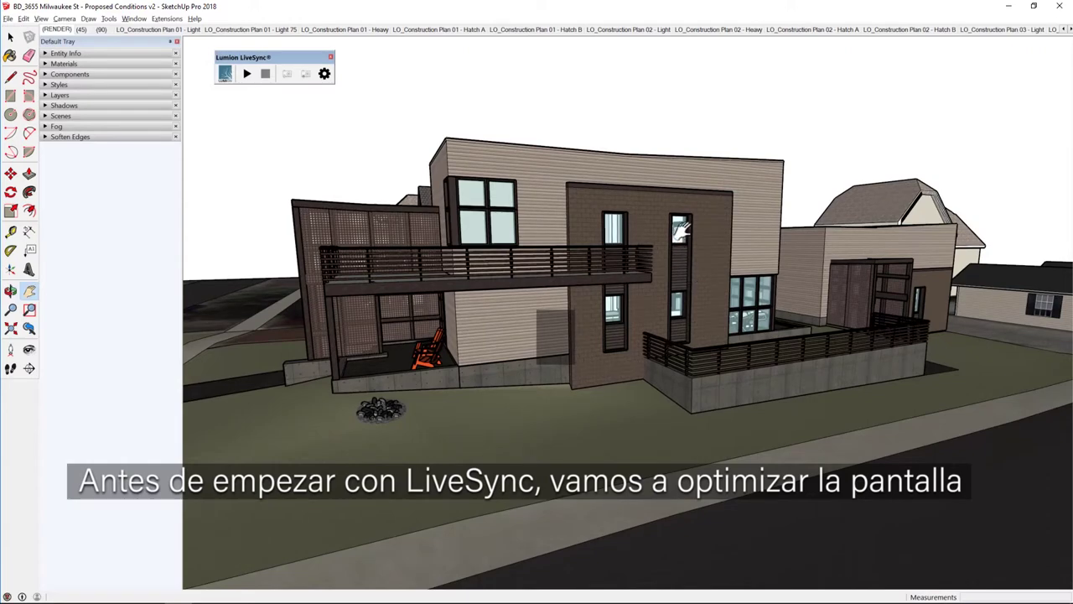
{"action": "mouse_move", "coordinate": [646, 5]}
{"action": "left_mouse_down"}
{"action": "mouse_move", "coordinate": [635, 100]}
{"action": "mouse_move", "coordinate": [400, 164]}
{"action": "mouse_move", "coordinate": [4, 198]}
{"action": "left_mouse_up"}
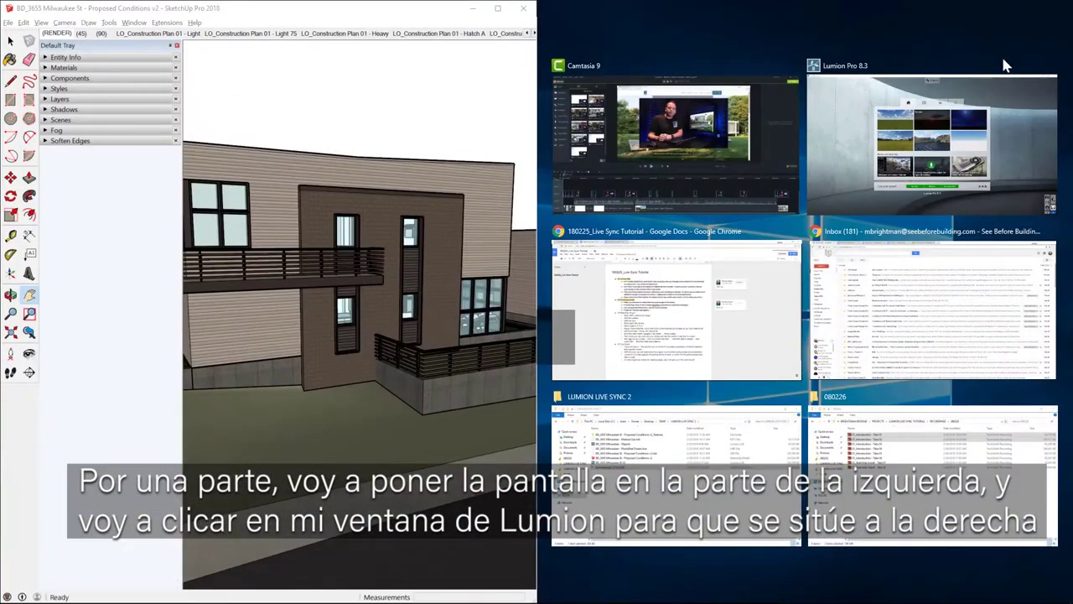
{"action": "left_click", "coordinate": [1003, 94]}
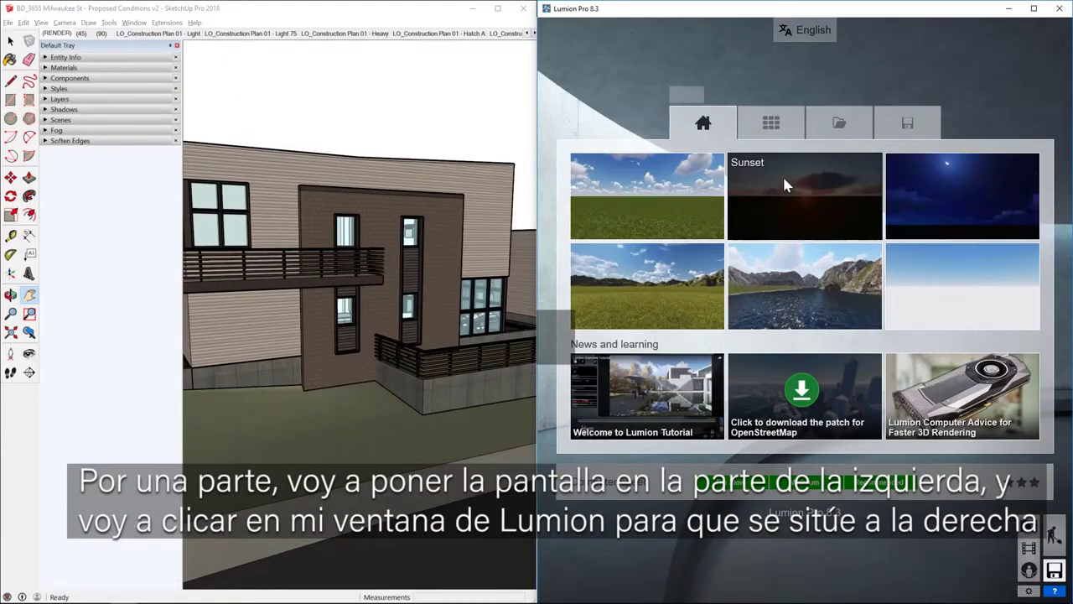
Step: Start a new Lumion scene from the flat daytime grass template and collapse the Default Tray in SketchUp
{"action": "left_click", "coordinate": [637, 208]}
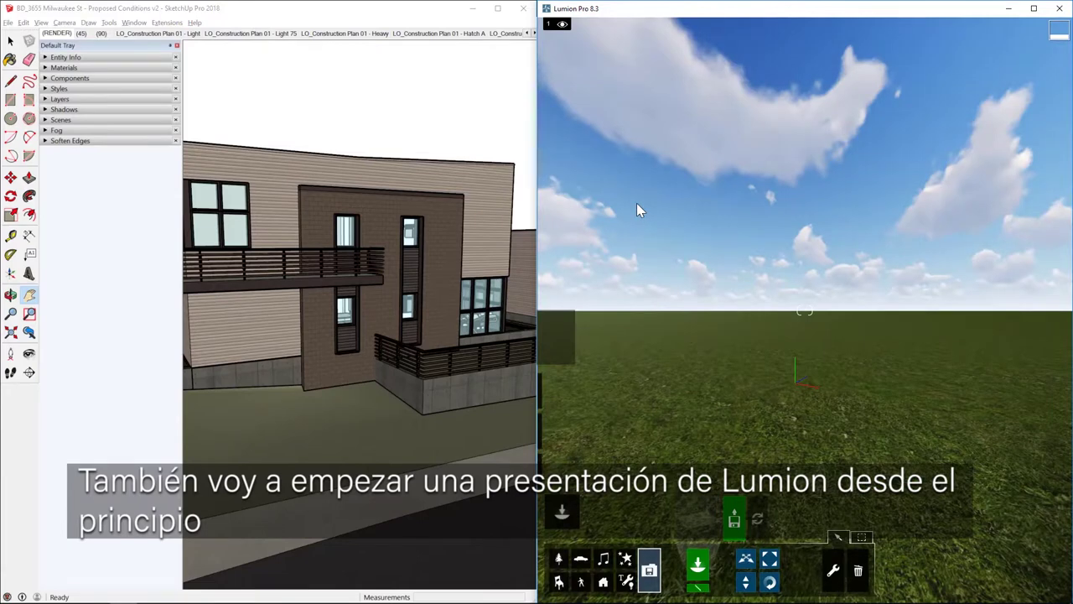
{"action": "left_click", "coordinate": [262, 65]}
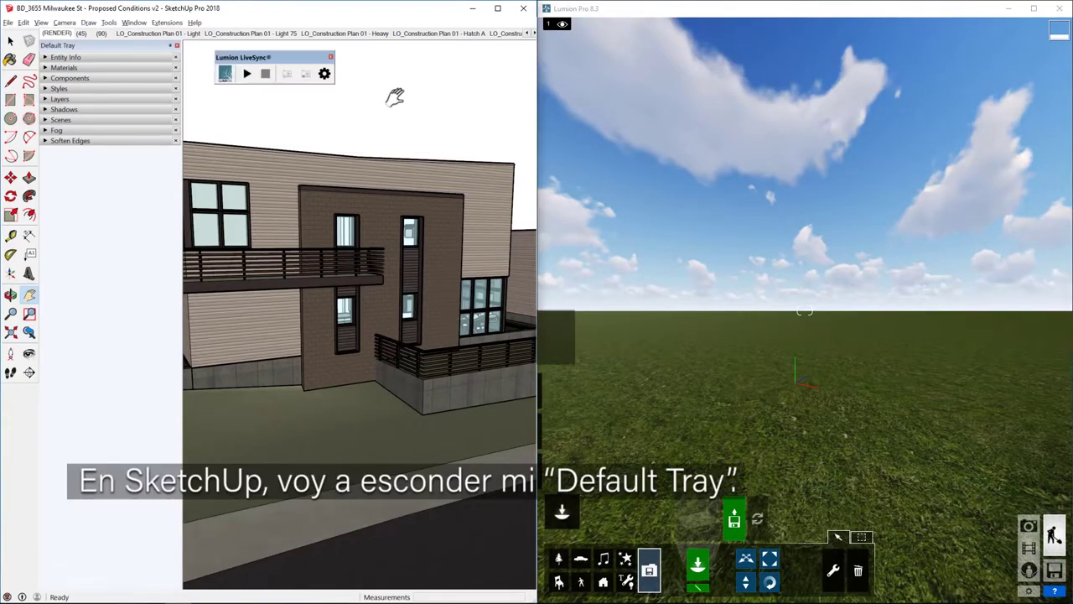
{"action": "left_click", "coordinate": [174, 47]}
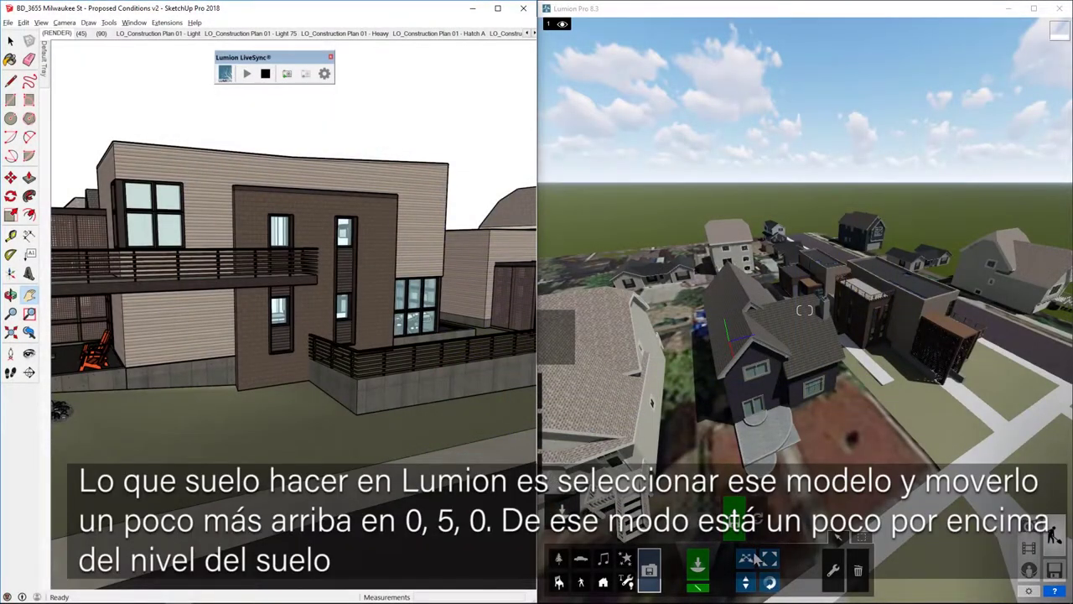
Step: In Lumion, raise the imported house model by setting its Y position to 5 m
{"action": "left_click", "coordinate": [748, 562]}
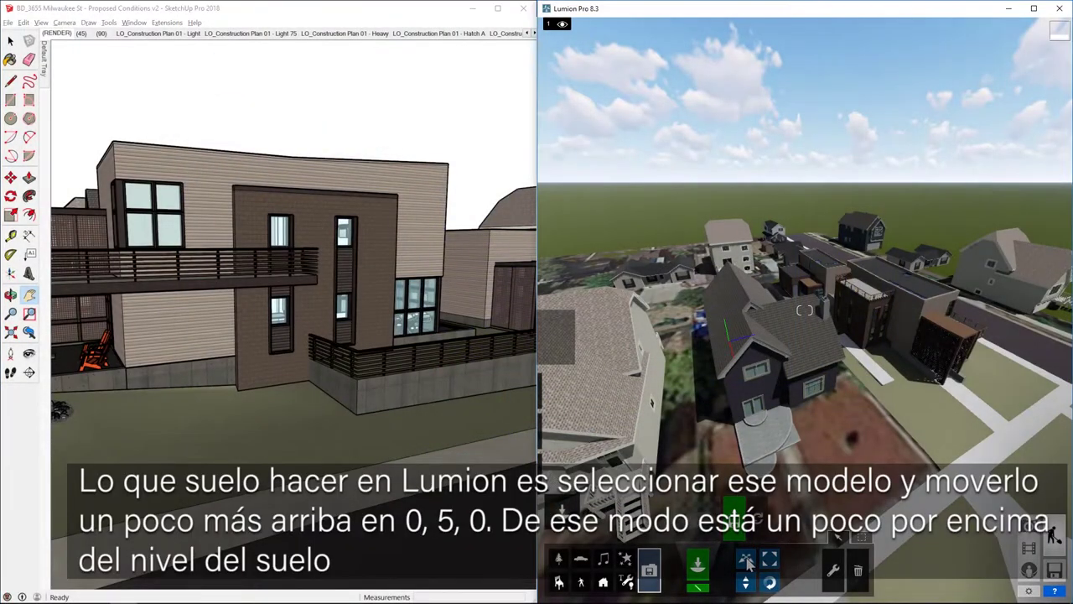
{"action": "left_click", "coordinate": [728, 342]}
{"action": "left_click", "coordinate": [865, 540]}
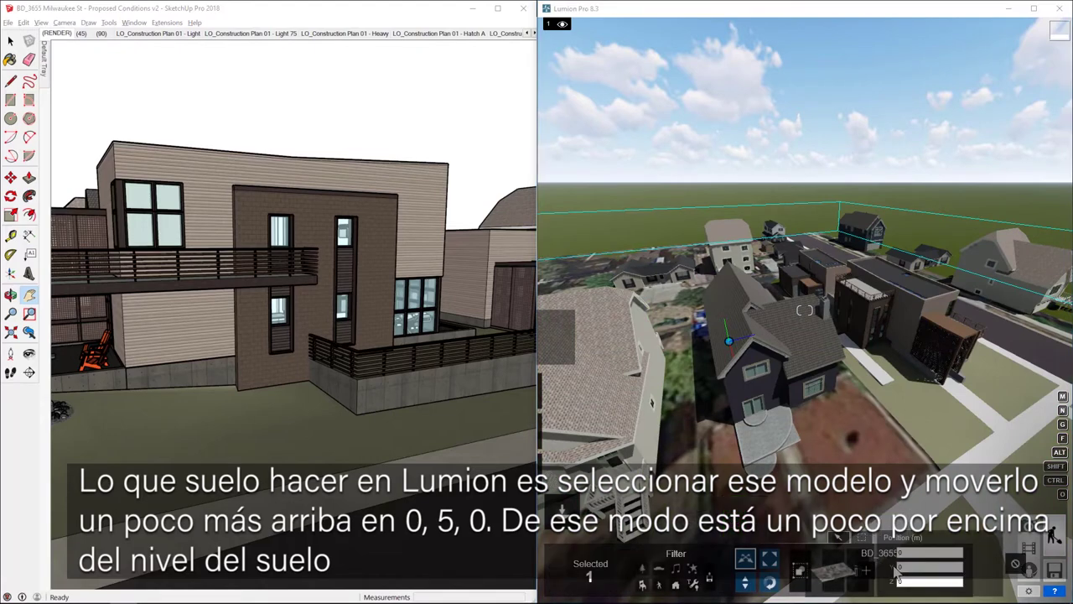
{"action": "type", "text": "5"}
{"action": "key", "text": "Return"}
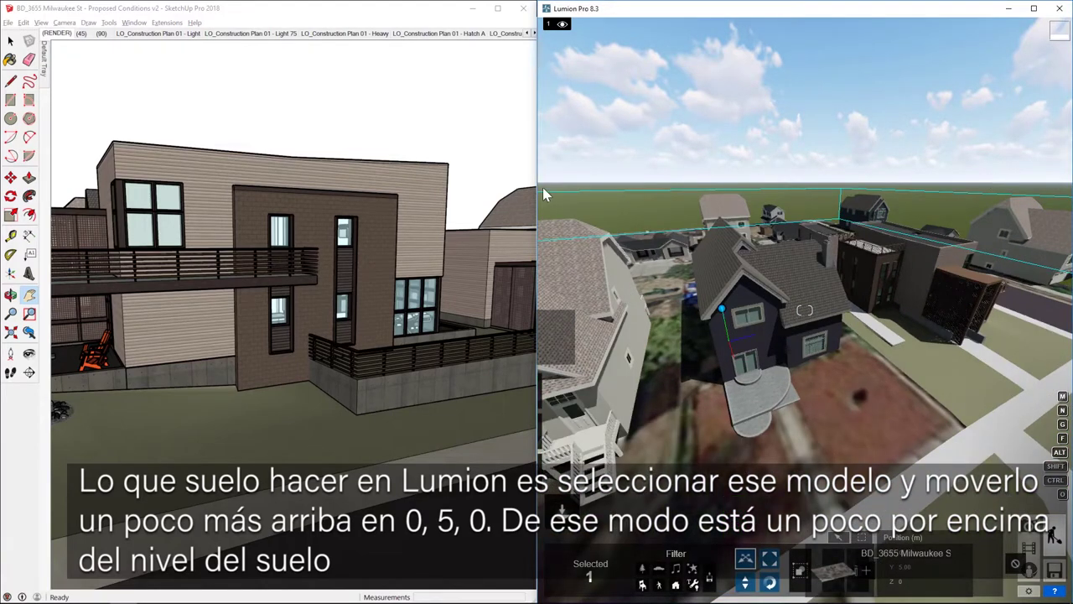
Step: Turn on LiveSync camera synchronization in SketchUp and use it to show the house's upper corner window in Lumion
{"action": "mouse_move", "coordinate": [253, 325]}
{"action": "middle_mouse_down"}
{"action": "mouse_move", "coordinate": [315, 305]}
{"action": "mouse_move", "coordinate": [289, 360]}
{"action": "middle_mouse_up"}
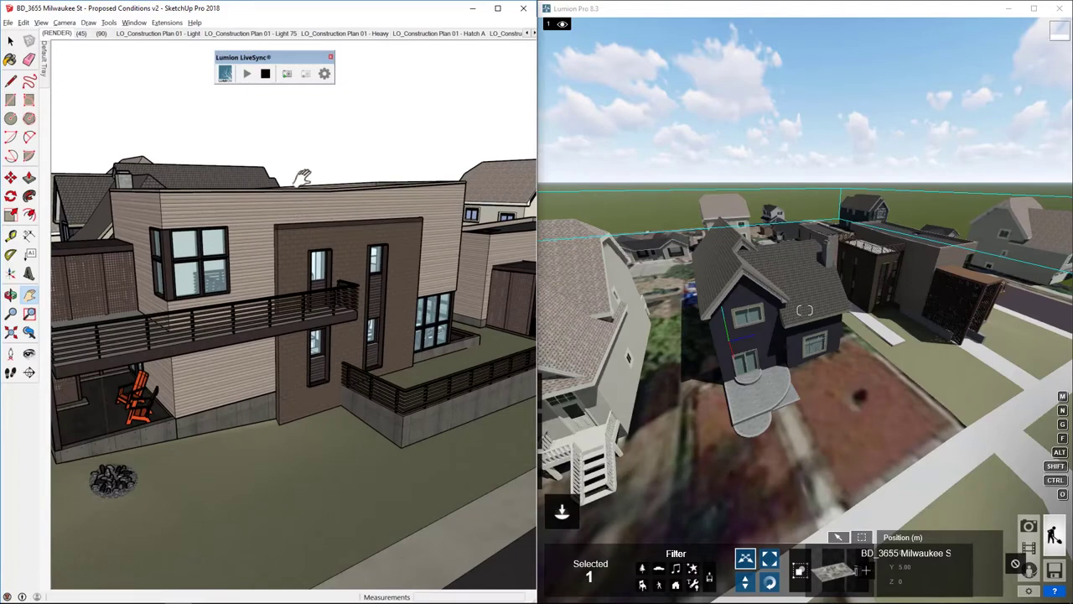
{"action": "left_click", "coordinate": [287, 74]}
{"action": "mouse_move", "coordinate": [403, 332]}
{"action": "middle_mouse_down"}
{"action": "mouse_move", "coordinate": [235, 315]}
{"action": "mouse_move", "coordinate": [317, 334]}
{"action": "mouse_move", "coordinate": [143, 311]}
{"action": "mouse_move", "coordinate": [286, 293]}
{"action": "middle_mouse_up"}
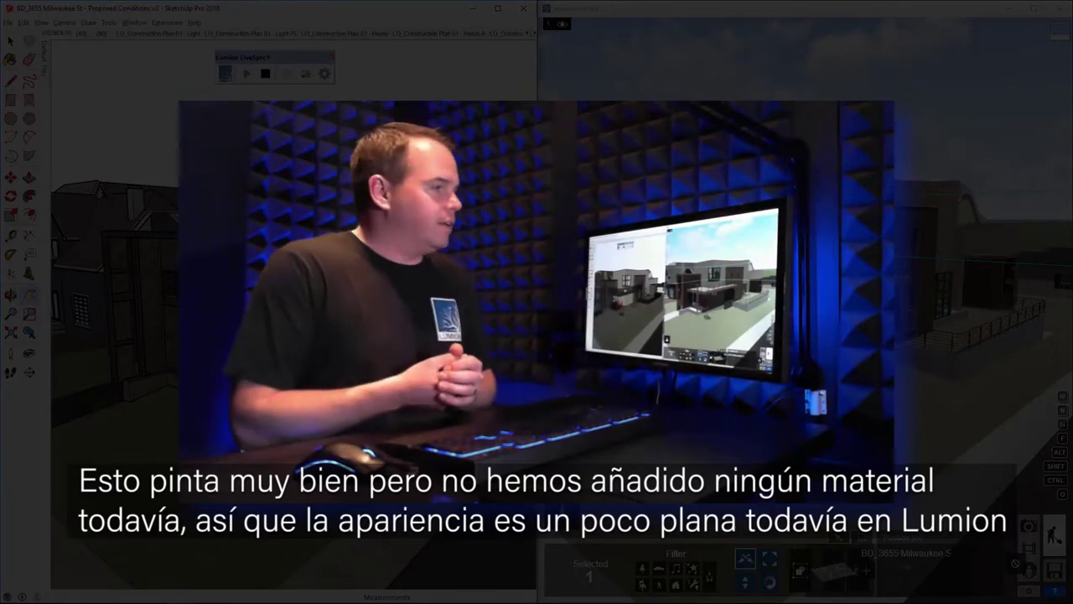
{"action": "scroll", "coordinate": [282, 248], "scroll_direction": "up", "scroll_amount": 8}
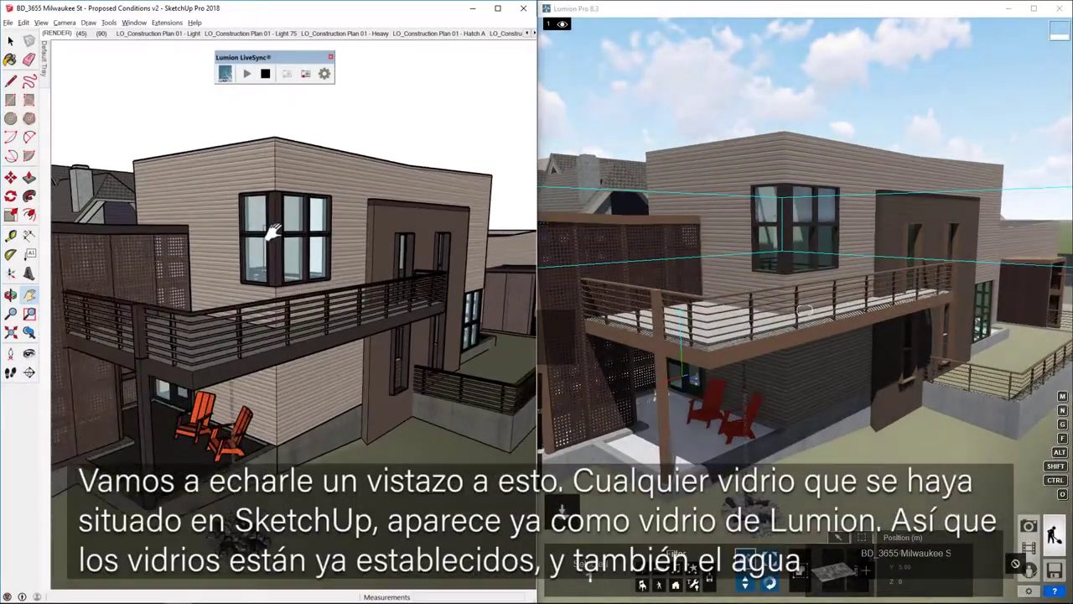
{"action": "mouse_move", "coordinate": [292, 232]}
{"action": "middle_mouse_down"}
{"action": "mouse_move", "coordinate": [300, 237]}
{"action": "mouse_move", "coordinate": [271, 207]}
{"action": "mouse_move", "coordinate": [299, 213]}
{"action": "middle_mouse_up"}
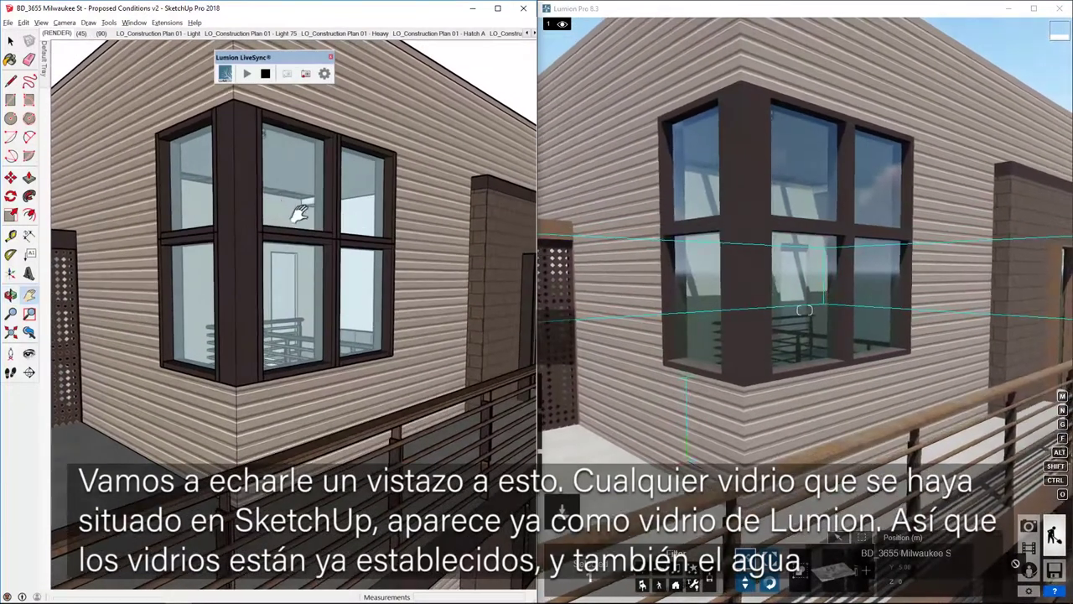
Step: In Lumion, open the corner window's Translucent Glass Blue material for editing
{"action": "left_click", "coordinate": [819, 167]}
{"action": "scroll", "coordinate": [820, 168], "scroll_direction": "down", "scroll_amount": 5}
{"action": "left_click", "coordinate": [563, 474]}
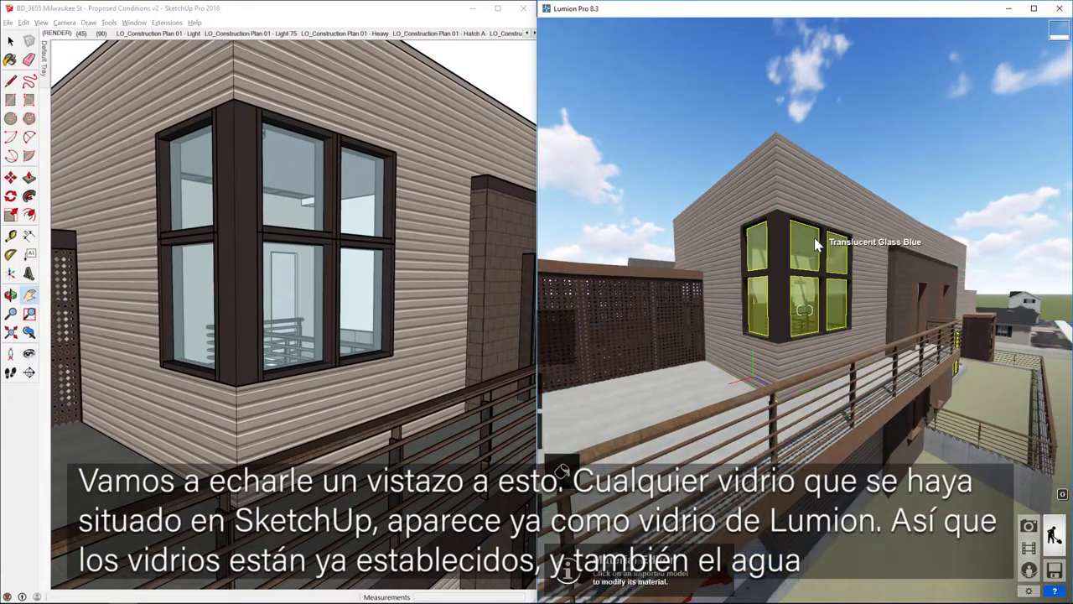
{"action": "left_click", "coordinate": [812, 244]}
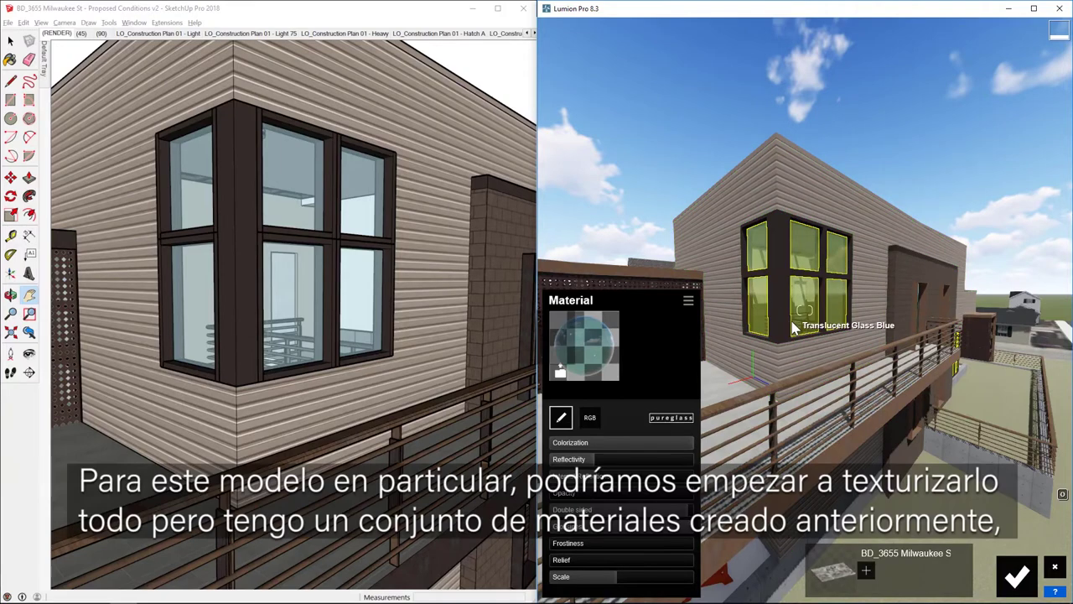
Step: Load the material set BD_3655 Milwaukee - Material Set.mtt onto the whole model and save the material changes
{"action": "left_click", "coordinate": [689, 302]}
{"action": "mouse_move", "coordinate": [686, 369]}
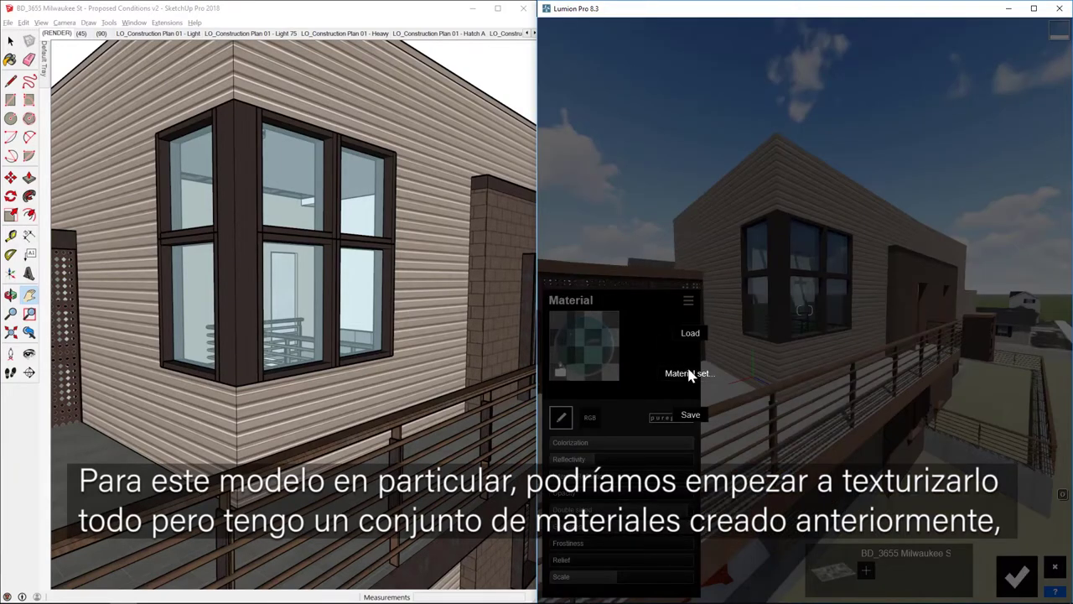
{"action": "left_click", "coordinate": [690, 333]}
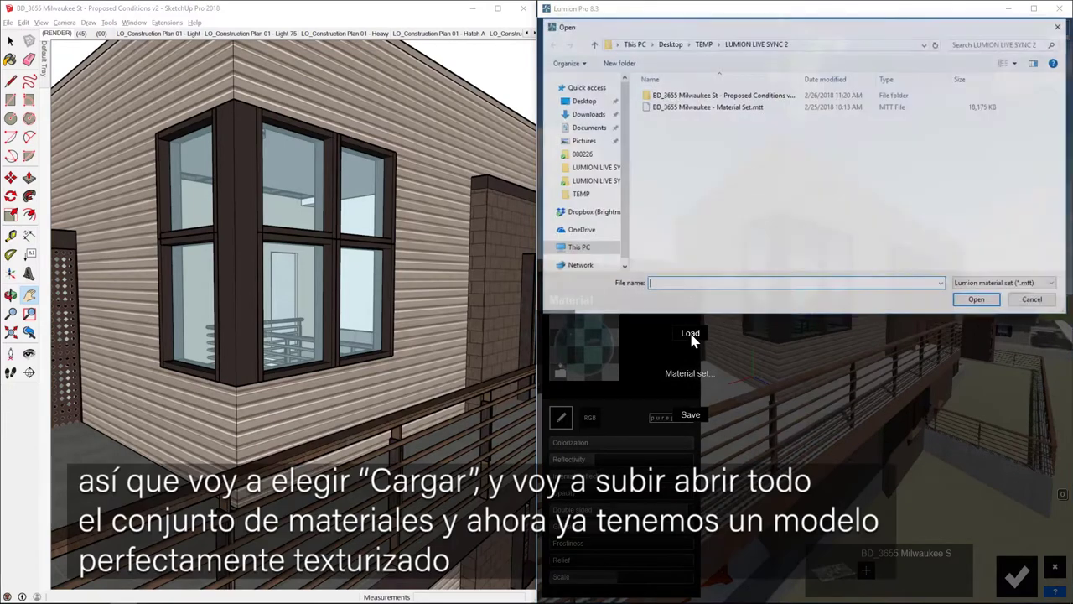
{"action": "double_click", "coordinate": [738, 107]}
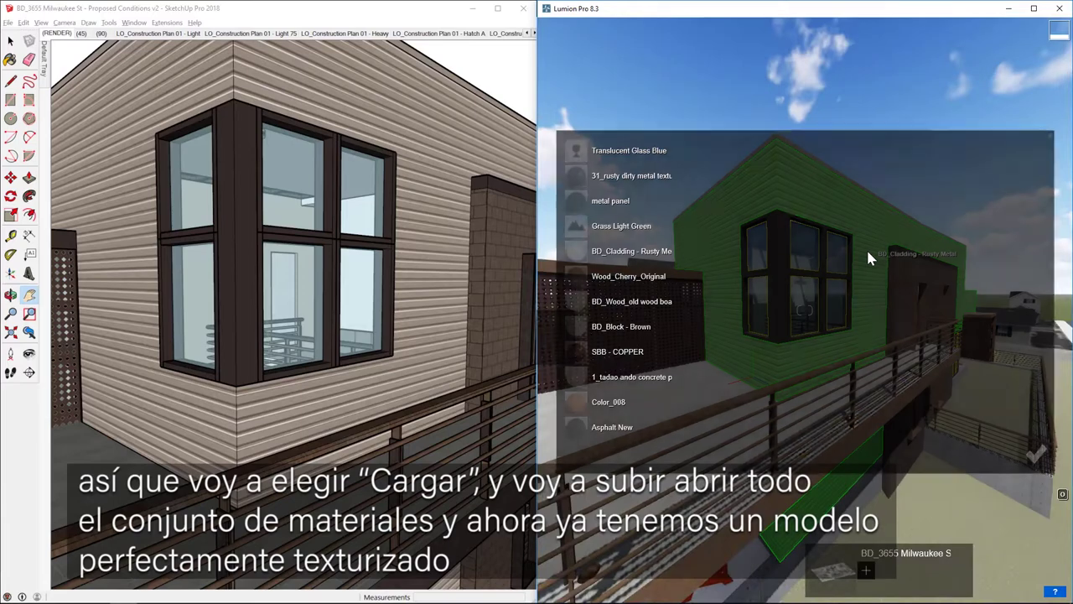
{"action": "left_click", "coordinate": [1038, 453]}
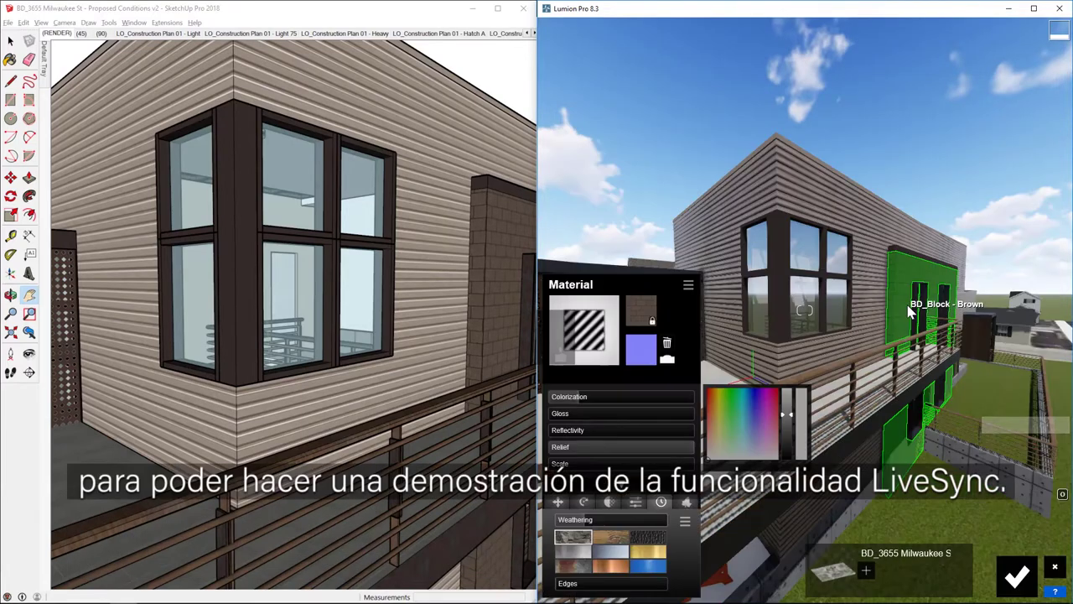
{"action": "left_click", "coordinate": [1016, 575]}
Step: Set Lumion to place nature objects and search the Nature Library for "elm"
{"action": "mouse_move", "coordinate": [168, 334]}
{"action": "middle_mouse_down"}
{"action": "mouse_move", "coordinate": [140, 321]}
{"action": "mouse_move", "coordinate": [184, 290]}
{"action": "mouse_move", "coordinate": [143, 333]}
{"action": "mouse_move", "coordinate": [285, 290]}
{"action": "middle_mouse_up"}
{"action": "scroll", "coordinate": [194, 293], "scroll_direction": "down", "scroll_amount": 3}
{"action": "mouse_move", "coordinate": [363, 348]}
{"action": "left_mouse_down"}
{"action": "mouse_move", "coordinate": [403, 332]}
{"action": "mouse_move", "coordinate": [232, 311]}
{"action": "mouse_move", "coordinate": [307, 334]}
{"action": "mouse_move", "coordinate": [147, 360]}
{"action": "mouse_move", "coordinate": [427, 396]}
{"action": "mouse_move", "coordinate": [377, 470]}
{"action": "mouse_move", "coordinate": [285, 353]}
{"action": "mouse_move", "coordinate": [359, 311]}
{"action": "left_mouse_up"}
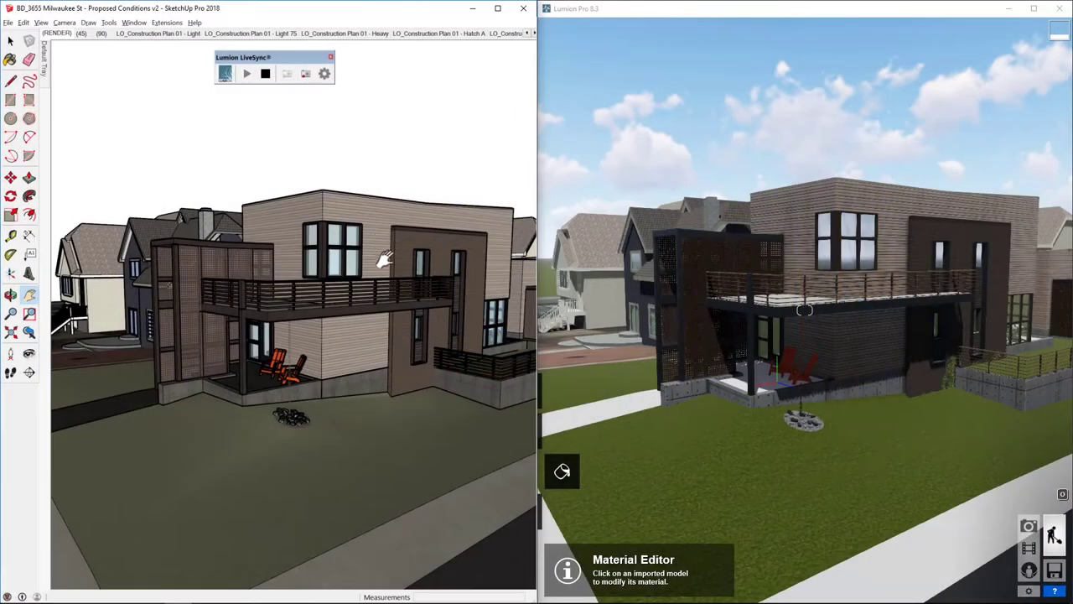
{"action": "left_click_drag", "start_coordinate": [386, 352], "coordinate": [411, 338]}
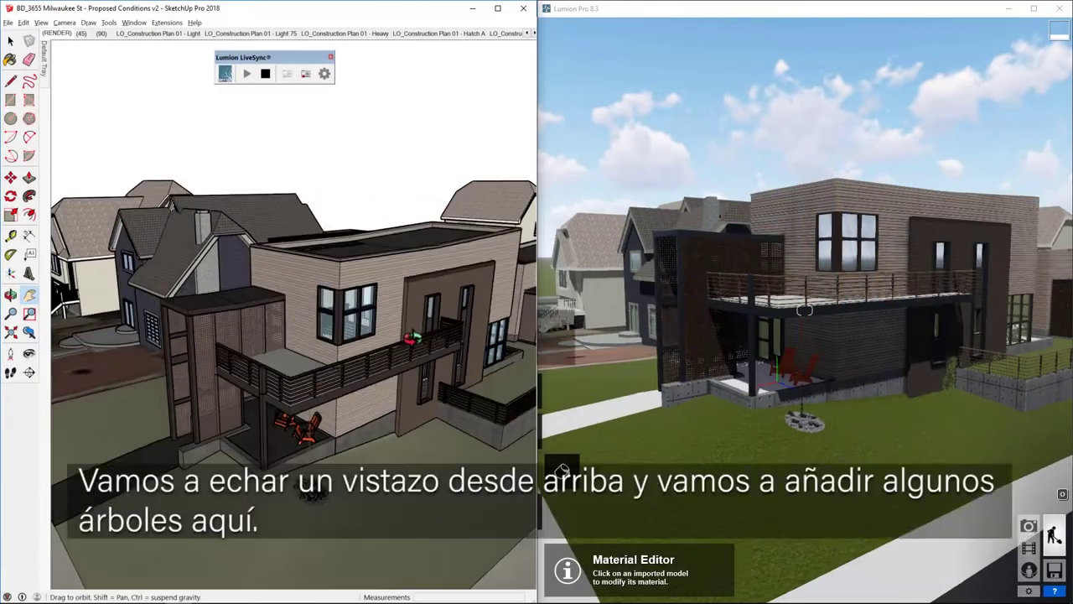
{"action": "middle_click_drag", "start_coordinate": [412, 336], "coordinate": [403, 362]}
{"action": "scroll", "coordinate": [383, 257], "scroll_direction": "down", "scroll_amount": 3}
{"action": "mouse_move", "coordinate": [383, 257]}
{"action": "middle_mouse_down"}
{"action": "mouse_move", "coordinate": [377, 319]}
{"action": "mouse_move", "coordinate": [347, 291]}
{"action": "middle_mouse_up"}
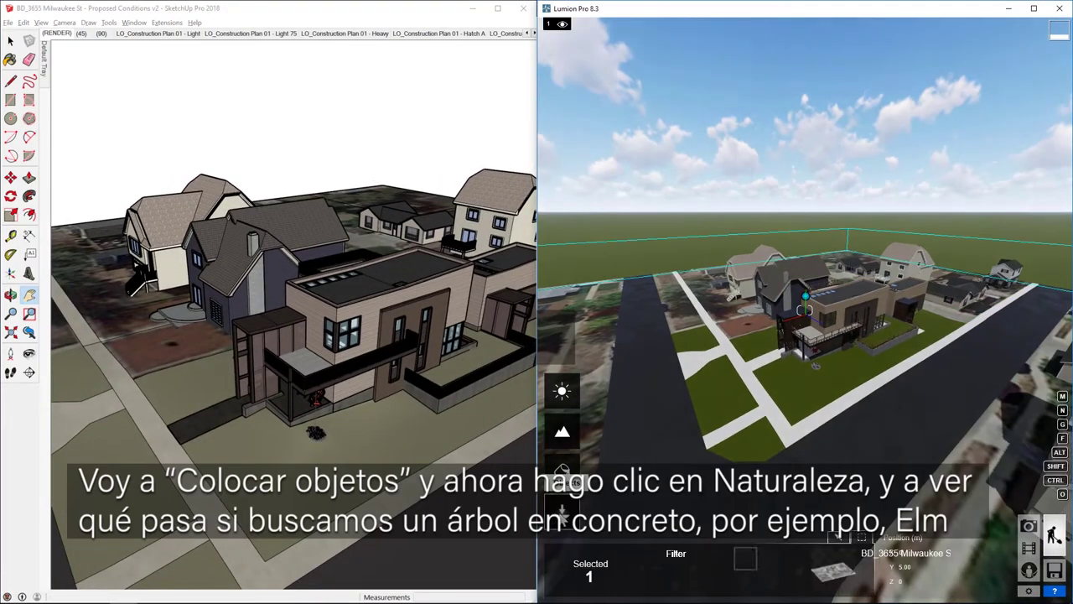
{"action": "left_click", "coordinate": [843, 537]}
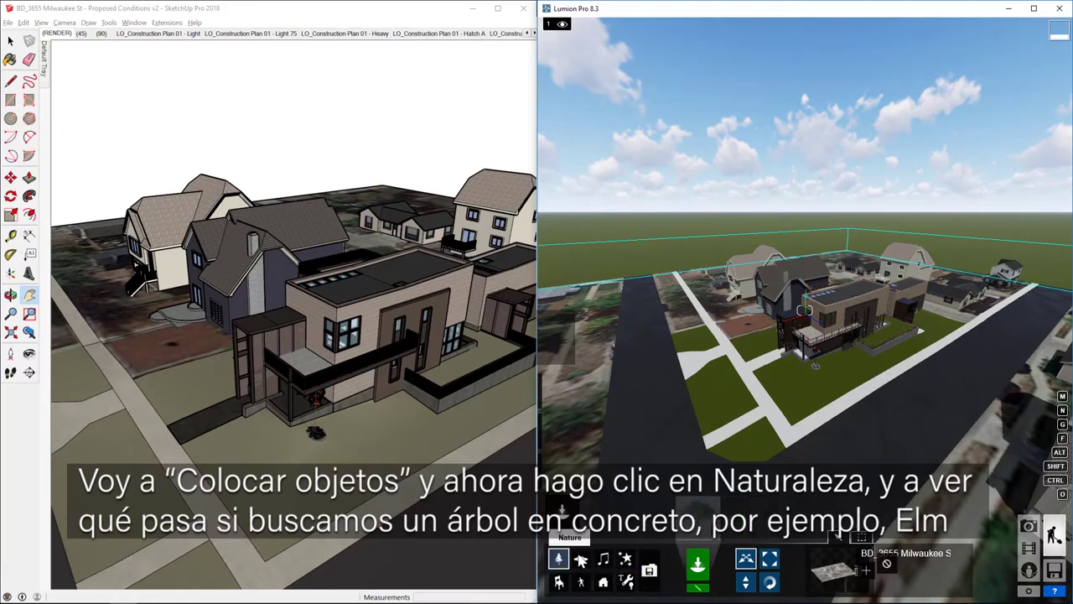
{"action": "left_click", "coordinate": [697, 517]}
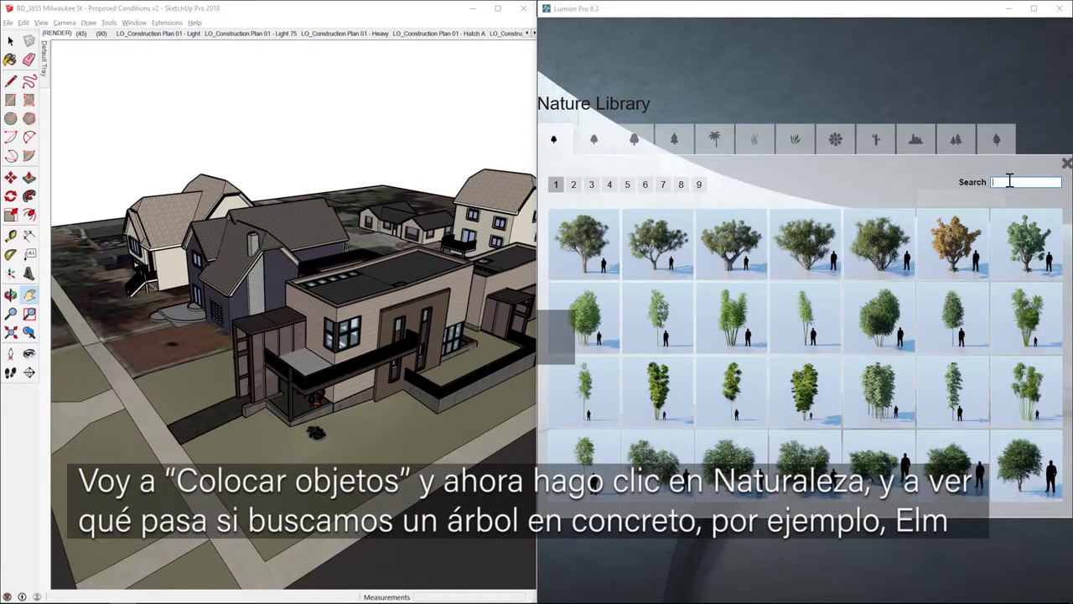
{"action": "type", "text": "elm"}
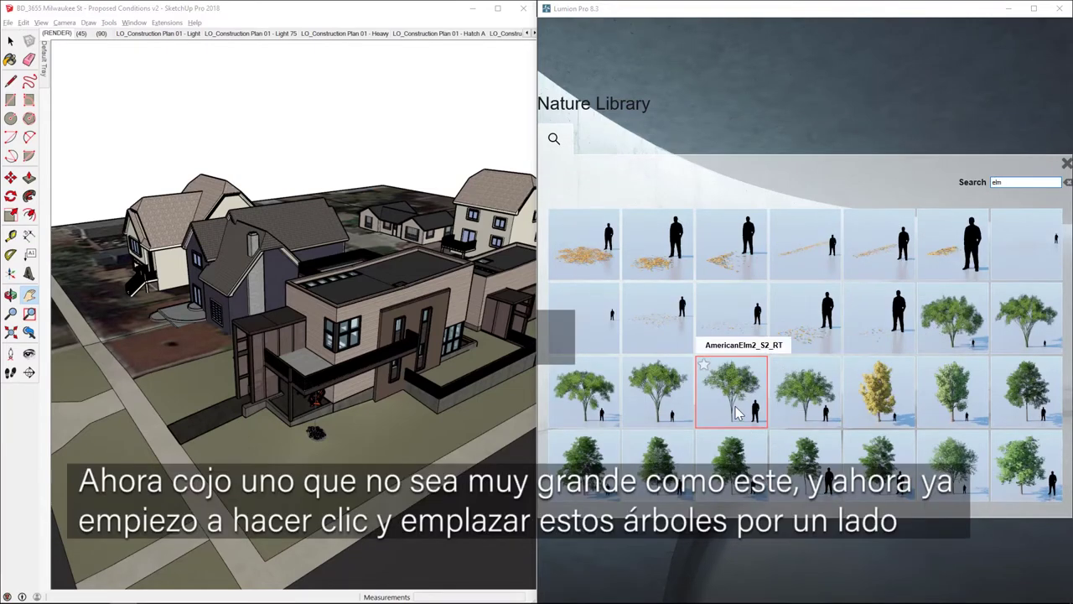
Step: Choose the AmericanElm2_S2_RT tree and place several copies along the sidewalk strip and on the lawn around the house
{"action": "left_click", "coordinate": [736, 413]}
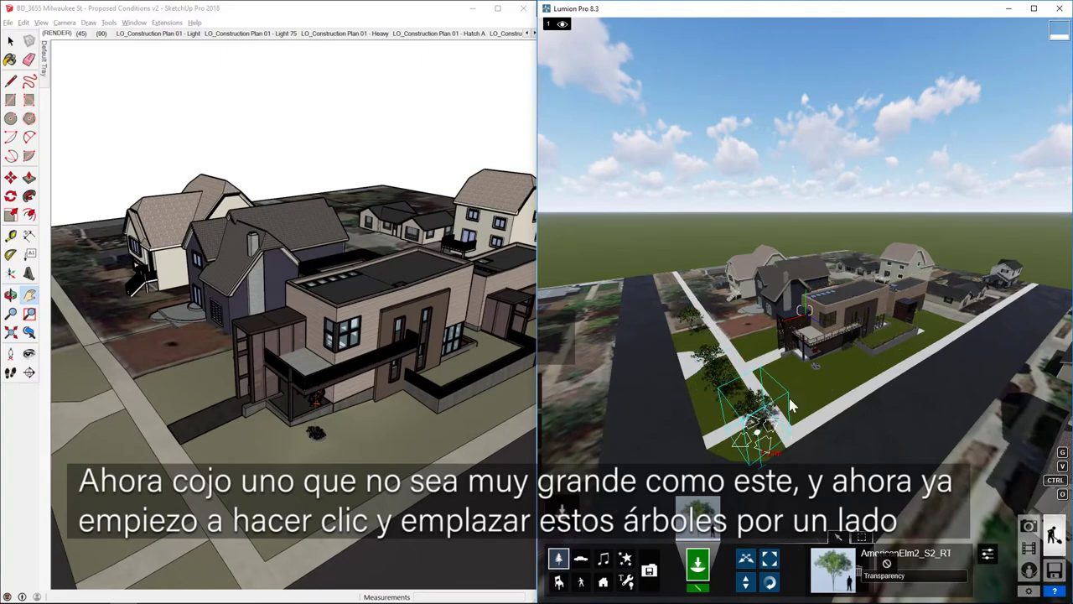
{"action": "left_click", "coordinate": [856, 369]}
{"action": "left_click", "coordinate": [903, 347]}
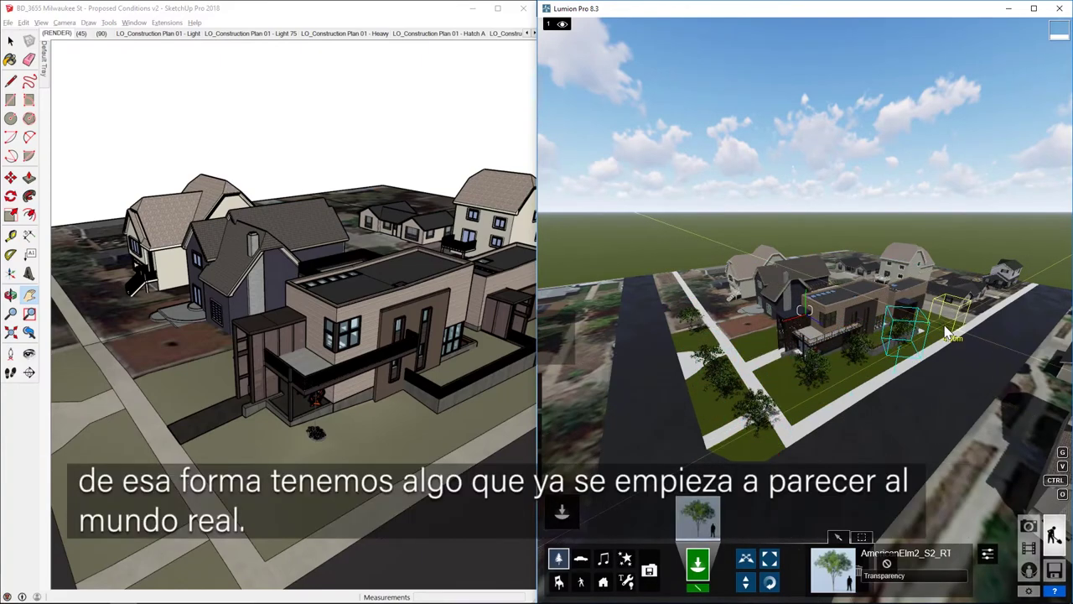
{"action": "key", "text": "w"}
{"action": "right_click_drag", "start_coordinate": [929, 334], "coordinate": [973, 310]}
{"action": "key", "text": "w"}
{"action": "key", "text": "d"}
{"action": "key", "text": "w"}
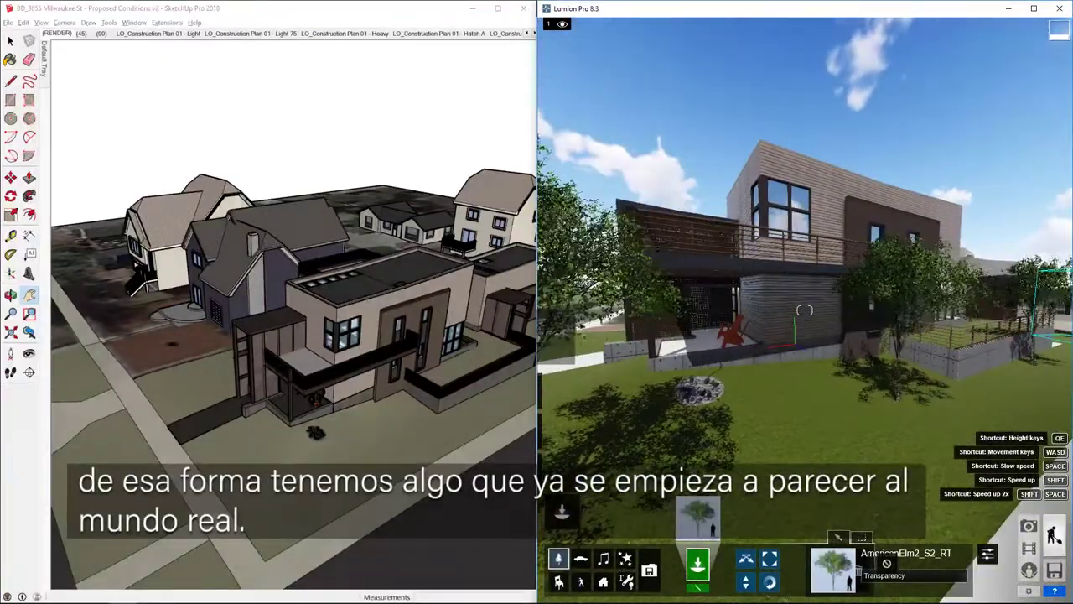
Step: Merge the scene file BD_3655 Milwaukee - Objects into the current scene, replacing the existing nature objects and leaving out library and imported models
{"action": "left_click", "coordinate": [1058, 572]}
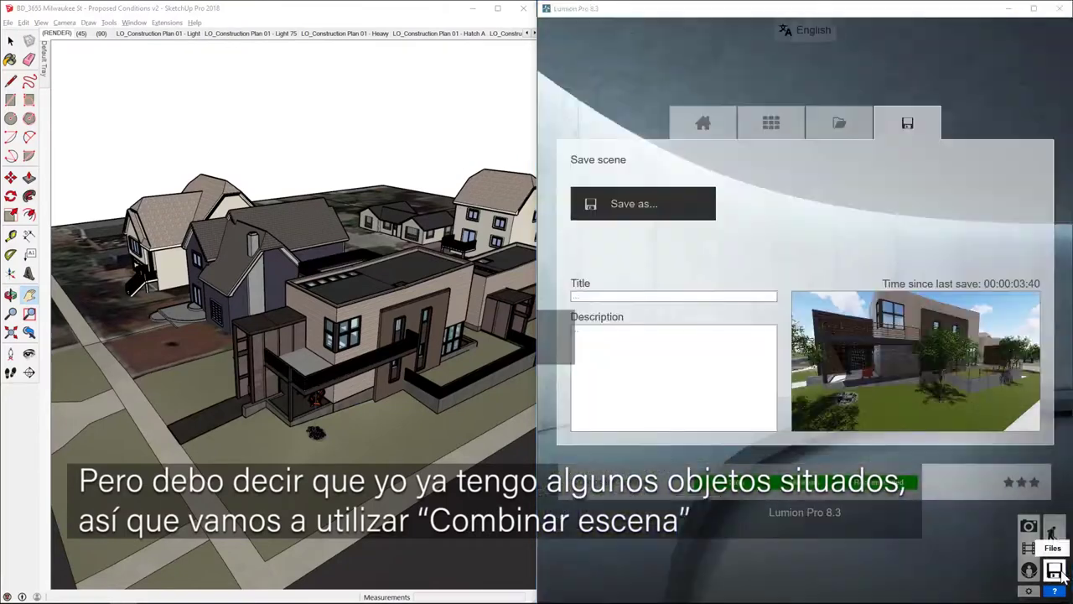
{"action": "left_click", "coordinate": [839, 114]}
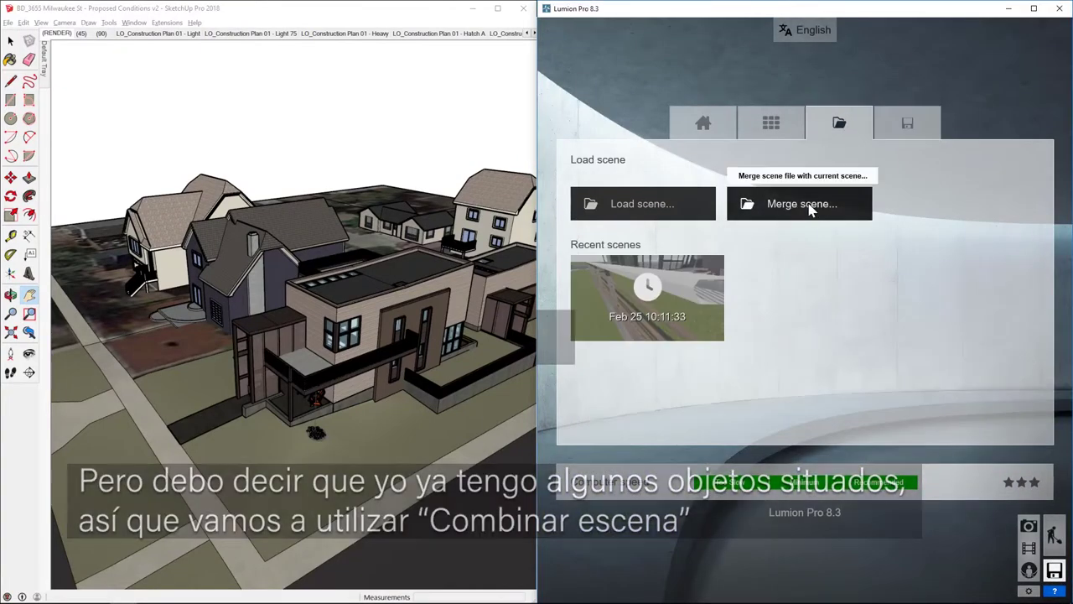
{"action": "left_click", "coordinate": [802, 204]}
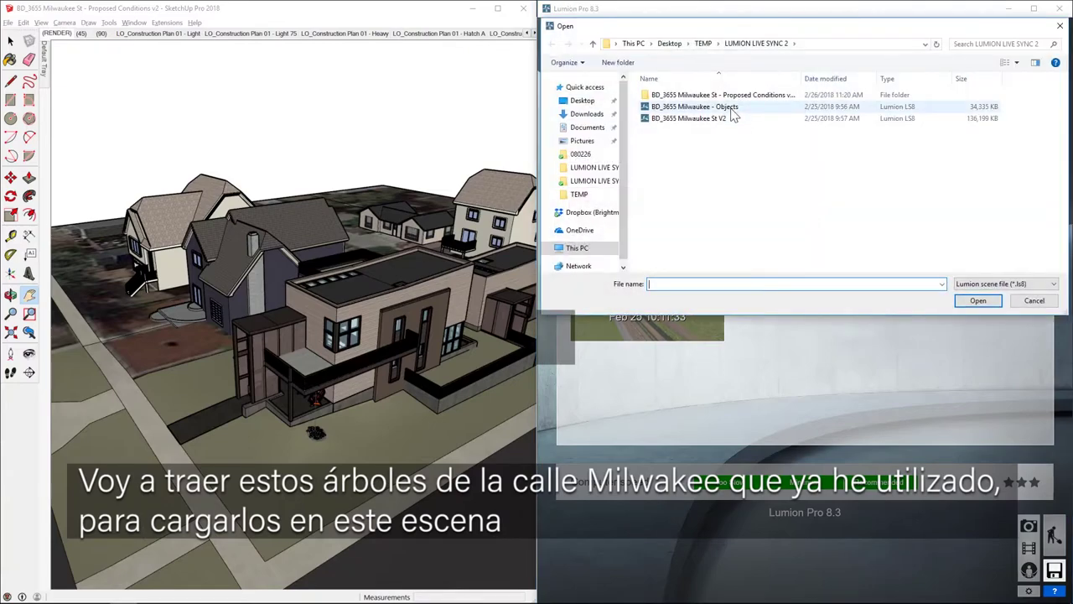
{"action": "double_click", "coordinate": [721, 107]}
{"action": "left_click", "coordinate": [833, 279]}
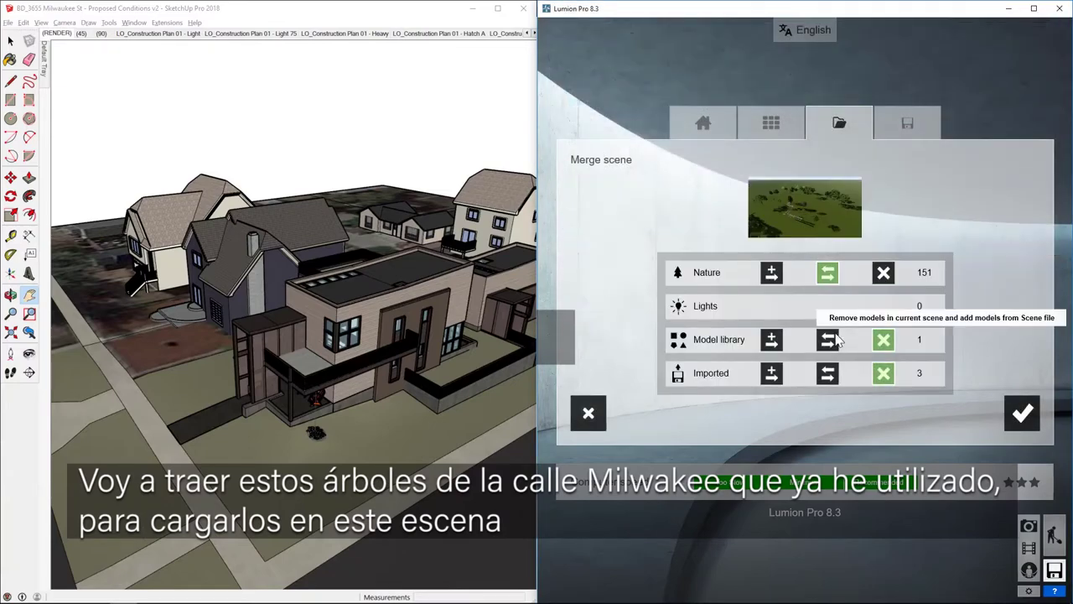
{"action": "left_click", "coordinate": [1026, 417]}
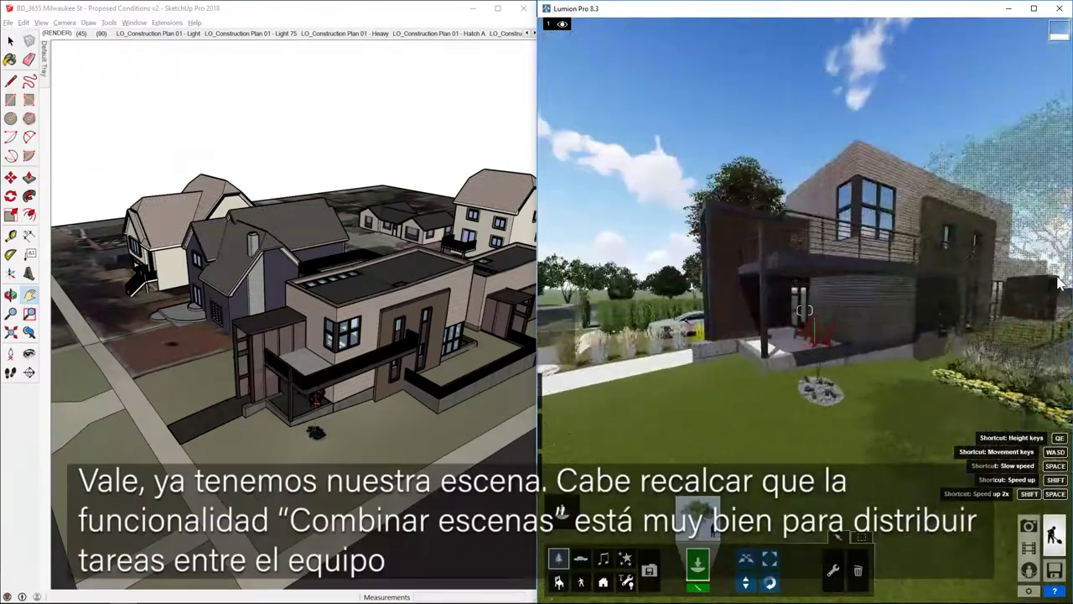
{"action": "right_click_drag", "start_coordinate": [1058, 283], "coordinate": [981, 288]}
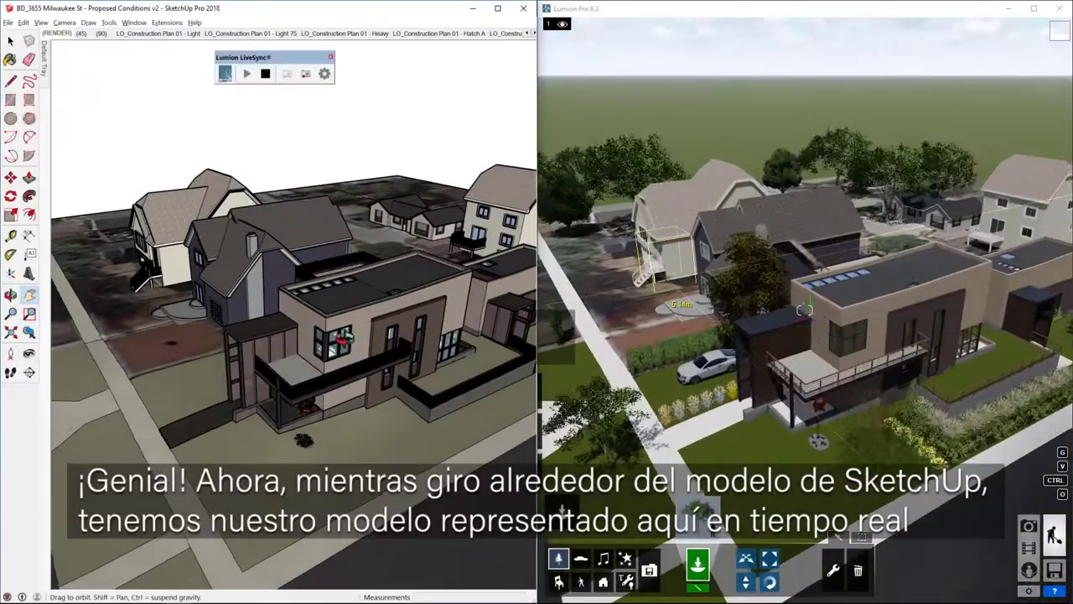
Step: Store a camera view of the house's front corner as the first photo in Lumion's Photo mode
{"action": "mouse_move", "coordinate": [386, 394]}
{"action": "middle_mouse_down"}
{"action": "mouse_move", "coordinate": [421, 463]}
{"action": "mouse_move", "coordinate": [60, 197]}
{"action": "mouse_move", "coordinate": [339, 242]}
{"action": "mouse_move", "coordinate": [297, 232]}
{"action": "mouse_move", "coordinate": [262, 270]}
{"action": "mouse_move", "coordinate": [356, 269]}
{"action": "middle_mouse_up"}
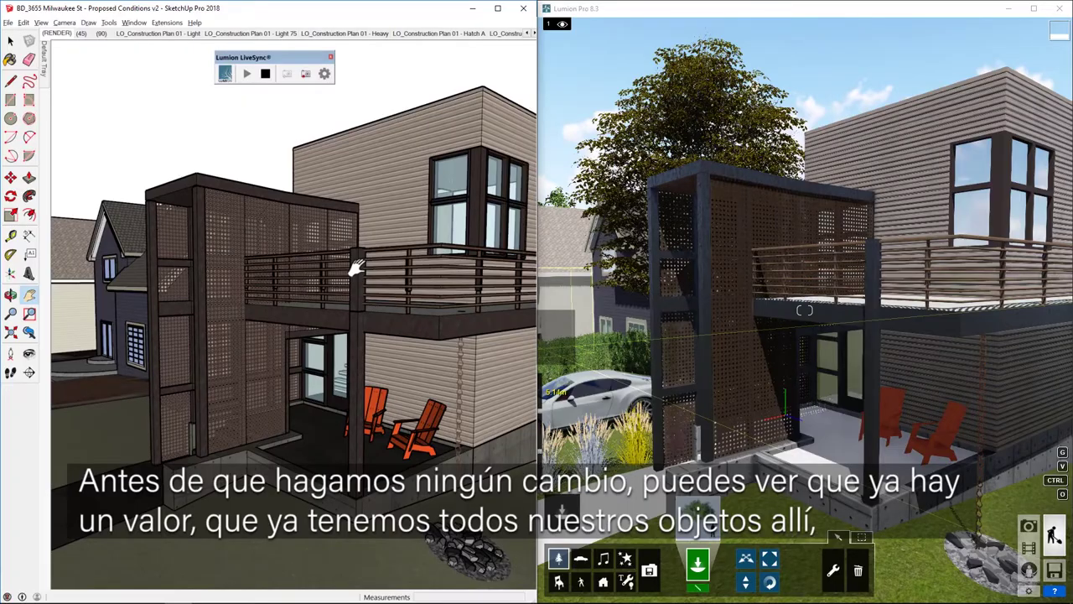
{"action": "mouse_move", "coordinate": [300, 221]}
{"action": "middle_mouse_down"}
{"action": "mouse_move", "coordinate": [252, 310]}
{"action": "mouse_move", "coordinate": [458, 407]}
{"action": "mouse_move", "coordinate": [262, 252]}
{"action": "middle_mouse_up"}
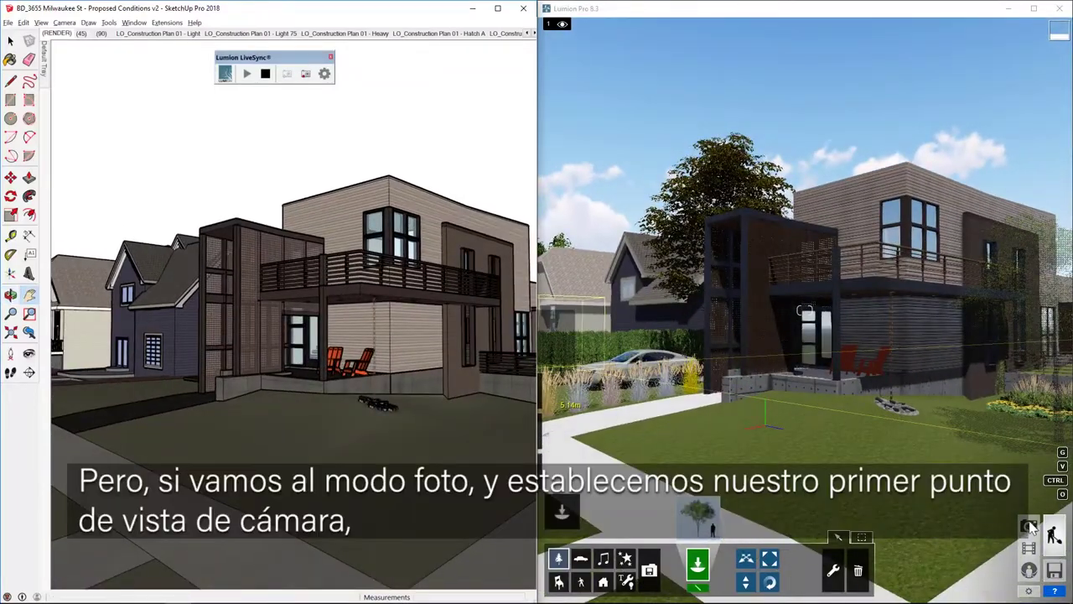
{"action": "left_click", "coordinate": [1027, 524]}
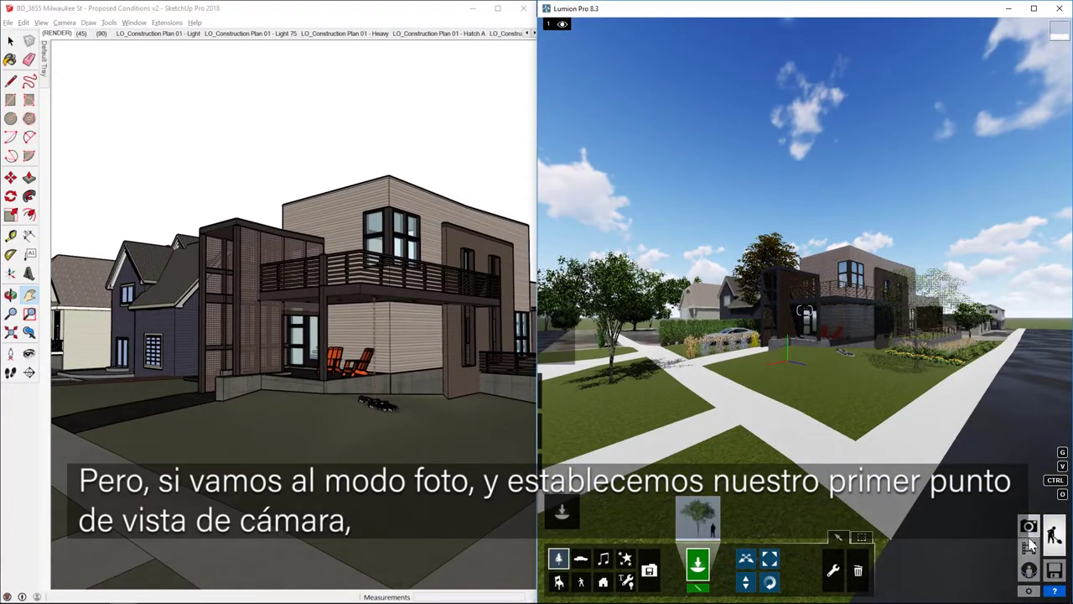
{"action": "left_click", "coordinate": [1029, 530]}
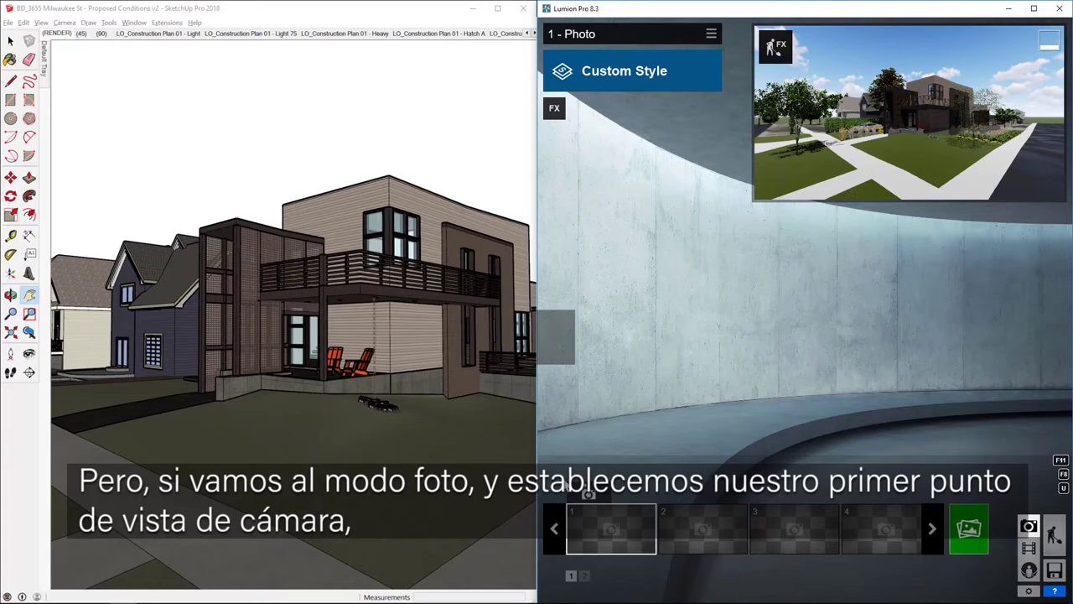
{"action": "left_click", "coordinate": [588, 495]}
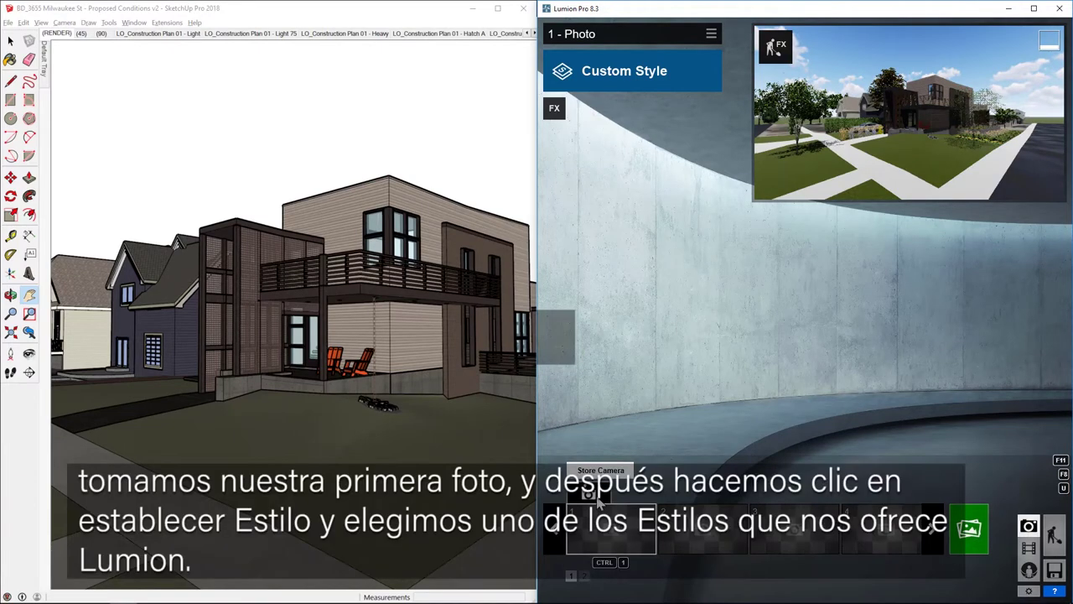
Step: Apply the Realistic style to the first photo and open the scene in Build with Effects
{"action": "left_click", "coordinate": [617, 75]}
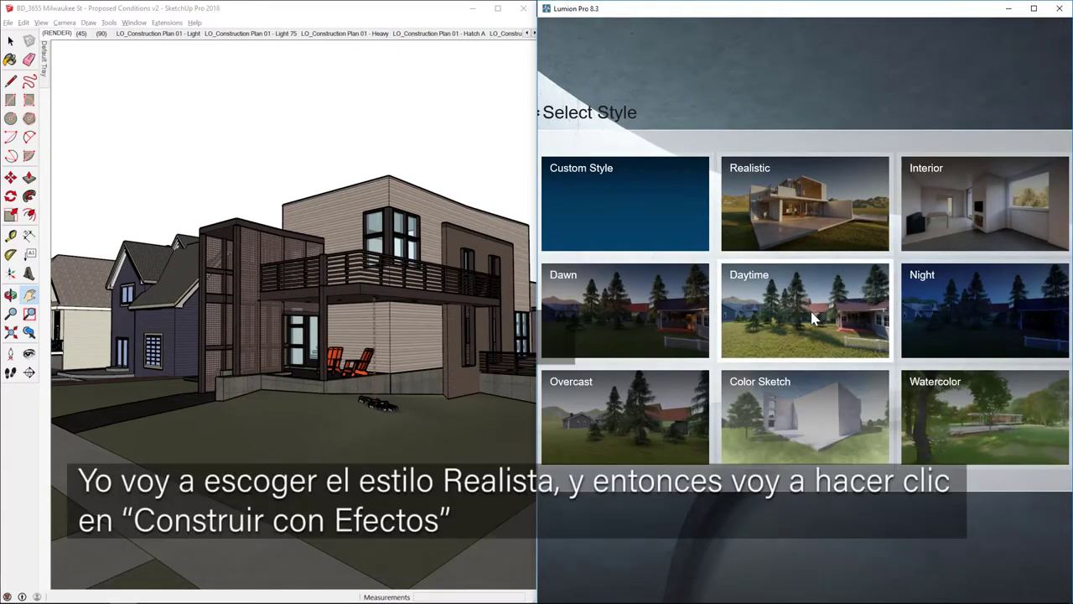
{"action": "left_click", "coordinate": [788, 204]}
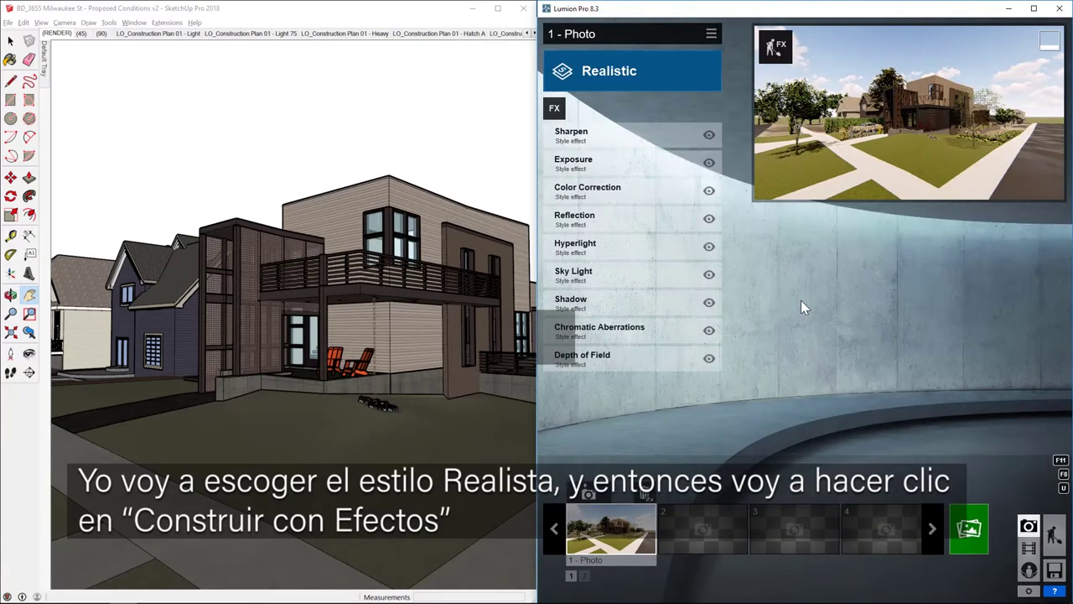
{"action": "left_click", "coordinate": [779, 52]}
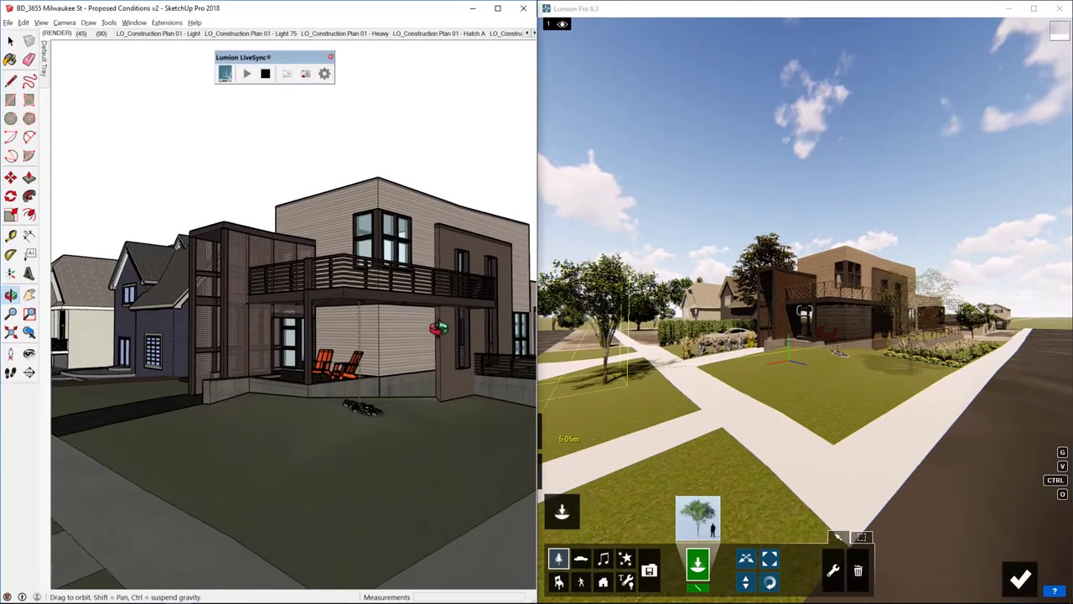
Step: Return to Photo mode and set the photo's focal length to 35 mm
{"action": "middle_click_drag", "start_coordinate": [293, 335], "coordinate": [243, 322]}
{"action": "mouse_move", "coordinate": [342, 398]}
{"action": "middle_mouse_down"}
{"action": "mouse_move", "coordinate": [290, 321]}
{"action": "mouse_move", "coordinate": [371, 268]}
{"action": "mouse_move", "coordinate": [461, 268]}
{"action": "mouse_move", "coordinate": [159, 247]}
{"action": "mouse_move", "coordinate": [302, 244]}
{"action": "mouse_move", "coordinate": [268, 243]}
{"action": "mouse_move", "coordinate": [325, 285]}
{"action": "middle_mouse_up"}
{"action": "scroll", "coordinate": [263, 293], "scroll_direction": "up", "scroll_amount": 3}
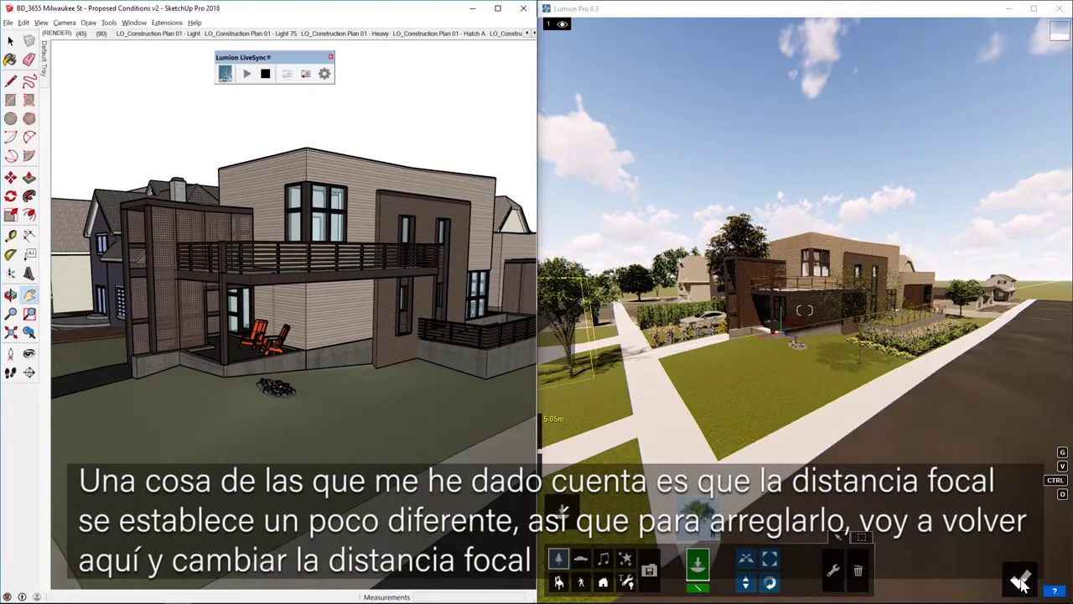
{"action": "left_click", "coordinate": [1020, 580]}
{"action": "mouse_move", "coordinate": [906, 192]}
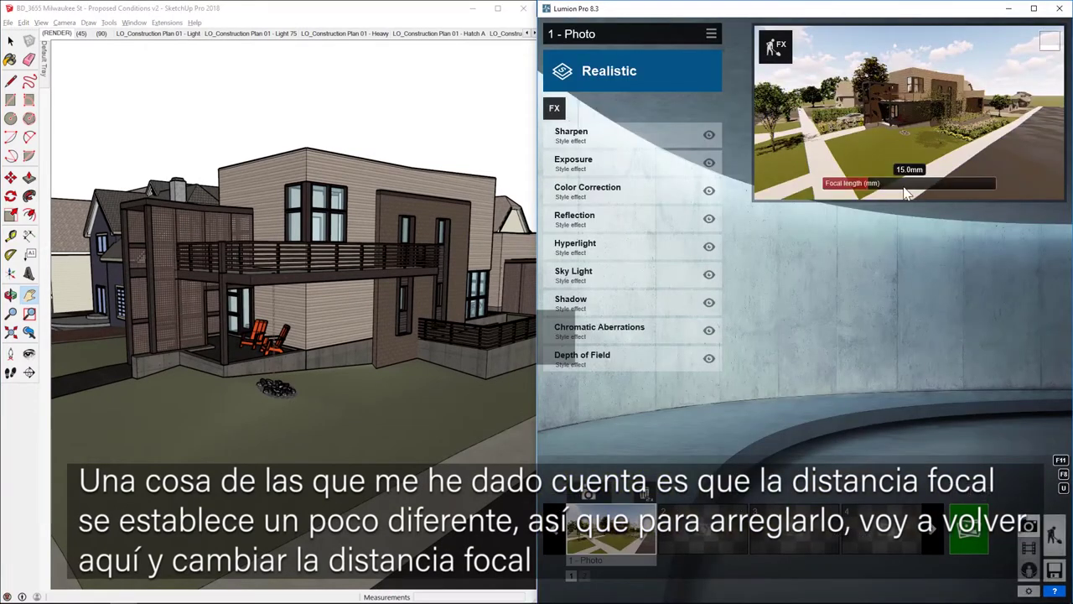
{"action": "left_click_drag", "start_coordinate": [871, 186], "coordinate": [872, 188]}
{"action": "key", "text": "BackSpace"}
{"action": "key", "text": "BackSpace"}
{"action": "key", "text": "BackSpace"}
{"action": "key", "text": "BackSpace"}
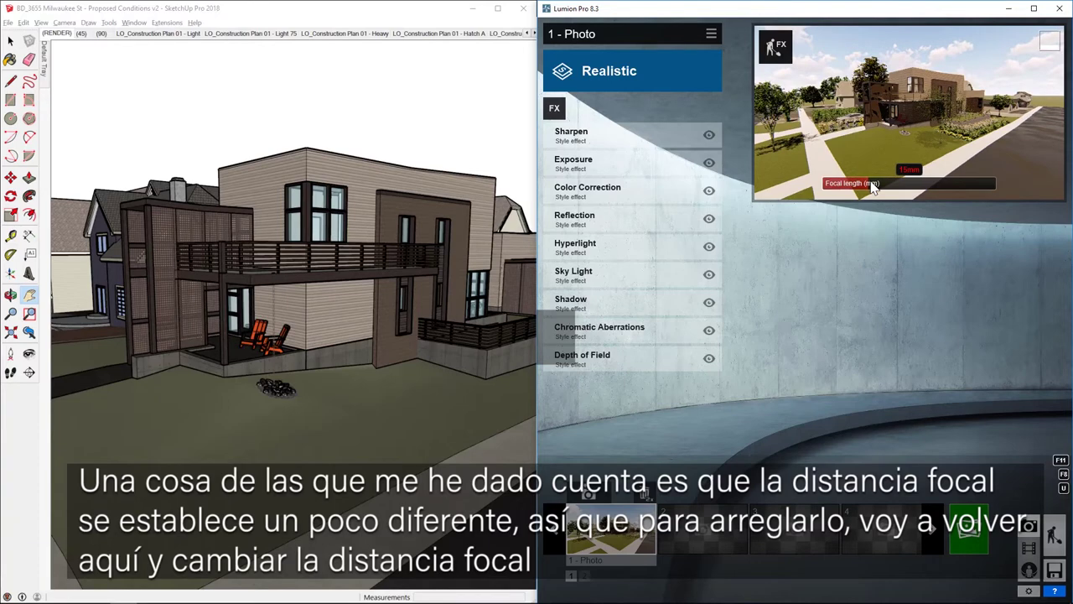
{"action": "type", "text": "35"}
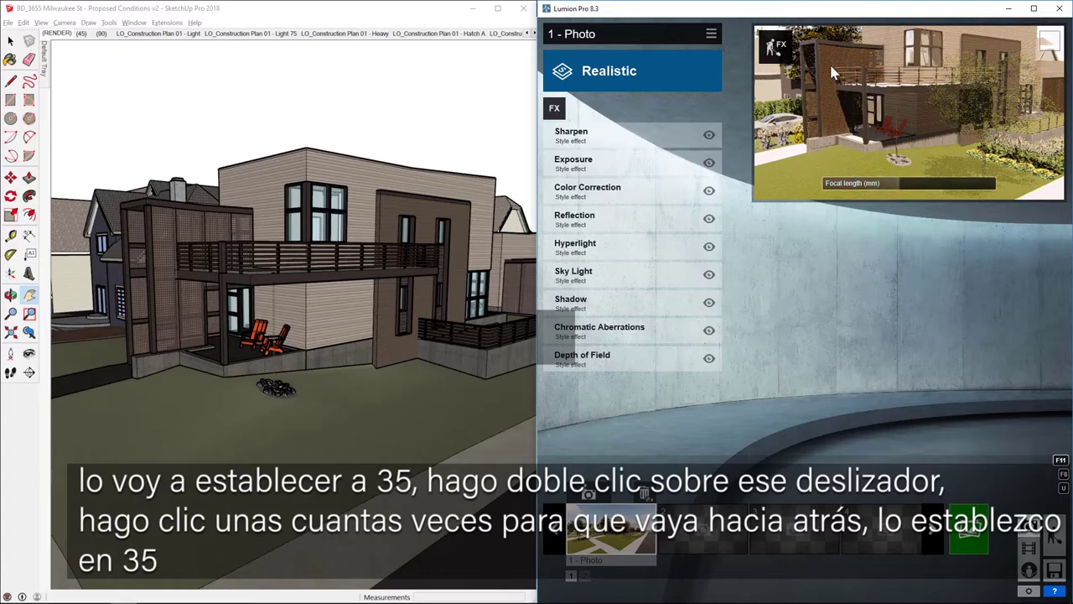
Step: Resume Build with Effects in Lumion and use the SketchUp camera to inspect the house's front corner
{"action": "left_click", "coordinate": [784, 50]}
{"action": "mouse_move", "coordinate": [347, 343]}
{"action": "middle_mouse_down"}
{"action": "mouse_move", "coordinate": [378, 442]}
{"action": "mouse_move", "coordinate": [297, 291]}
{"action": "mouse_move", "coordinate": [422, 297]}
{"action": "mouse_move", "coordinate": [604, 281]}
{"action": "mouse_move", "coordinate": [682, 259]}
{"action": "mouse_move", "coordinate": [590, 231]}
{"action": "middle_mouse_up"}
{"action": "middle_click_drag", "start_coordinate": [452, 281], "coordinate": [287, 302]}
{"action": "scroll", "coordinate": [343, 294], "scroll_direction": "down", "scroll_amount": 1}
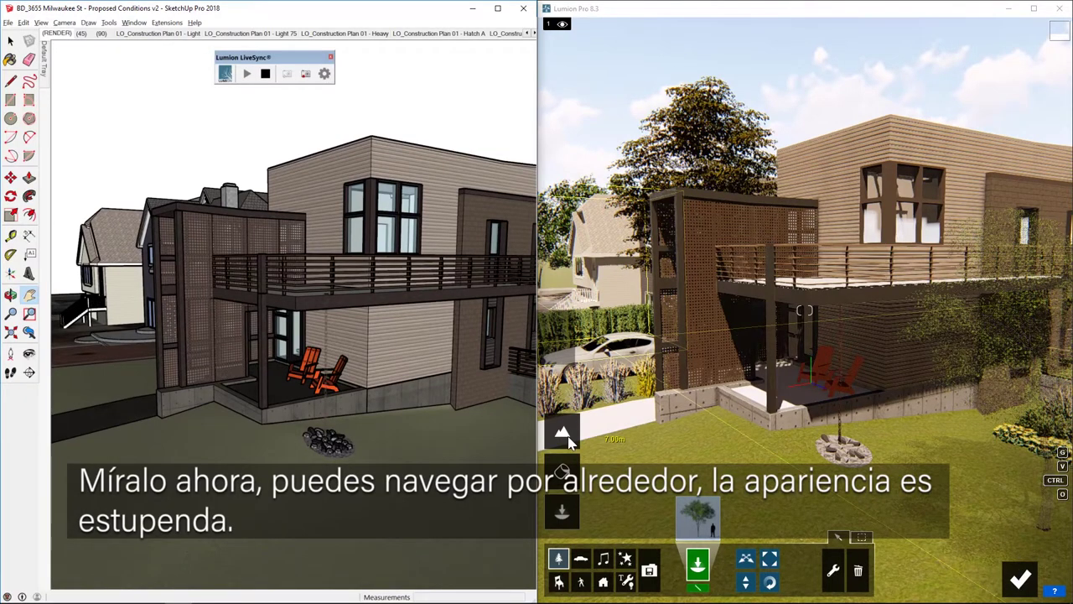
Step: In SketchUp, open the roof slab above the perforated screens for editing and push/pull its outer end face out 3'
{"action": "mouse_move", "coordinate": [138, 270]}
{"action": "middle_mouse_down"}
{"action": "mouse_move", "coordinate": [306, 283]}
{"action": "mouse_move", "coordinate": [368, 273]}
{"action": "middle_mouse_up"}
{"action": "scroll", "coordinate": [271, 253], "scroll_direction": "up", "scroll_amount": 4}
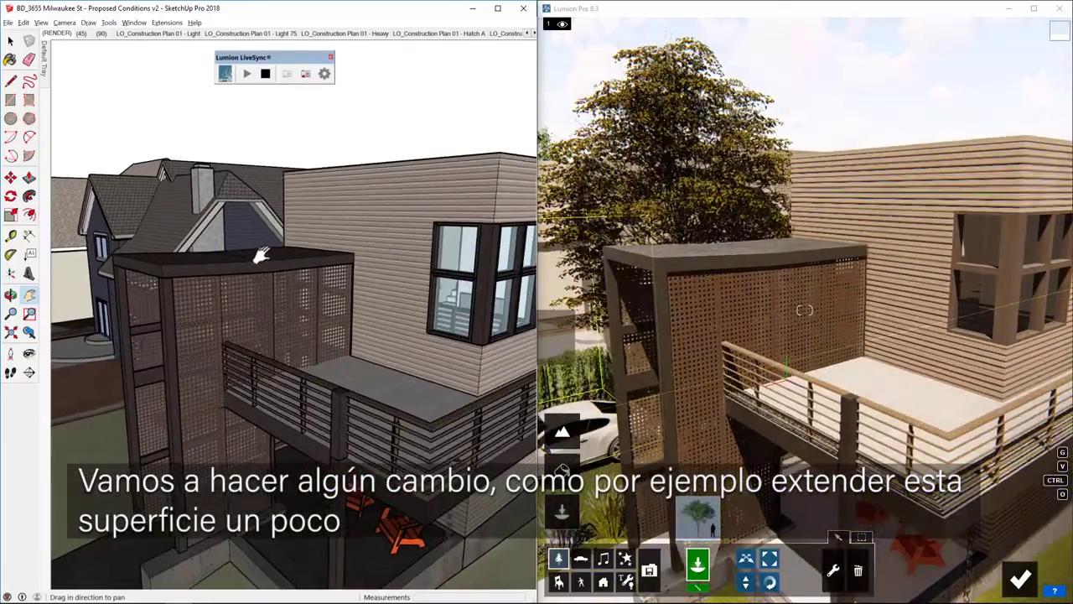
{"action": "scroll", "coordinate": [208, 248], "scroll_direction": "up", "scroll_amount": 6}
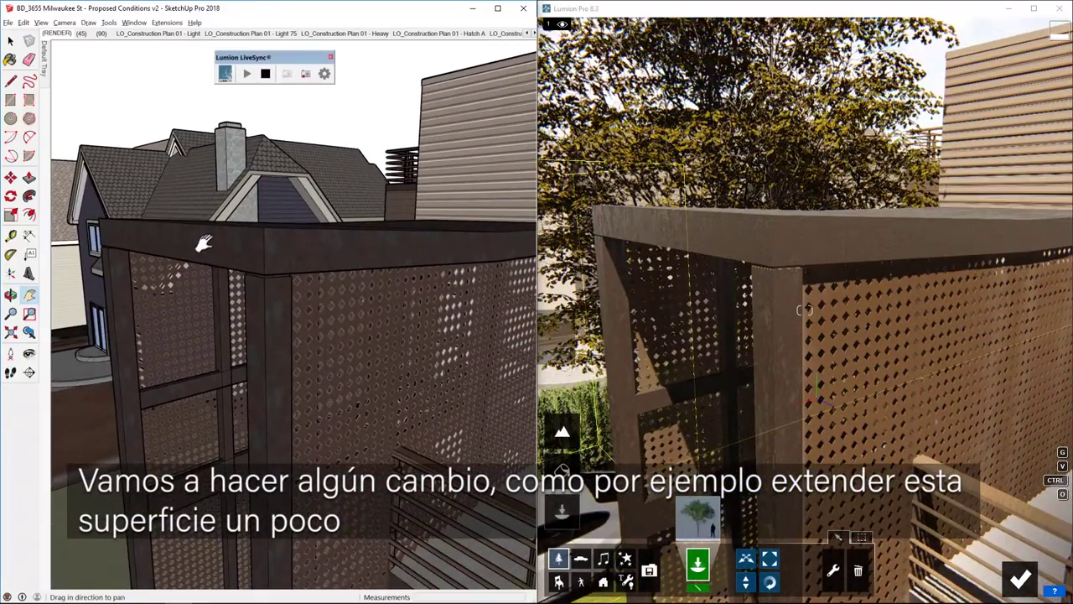
{"action": "key", "text": "space"}
{"action": "double_click", "coordinate": [205, 238]}
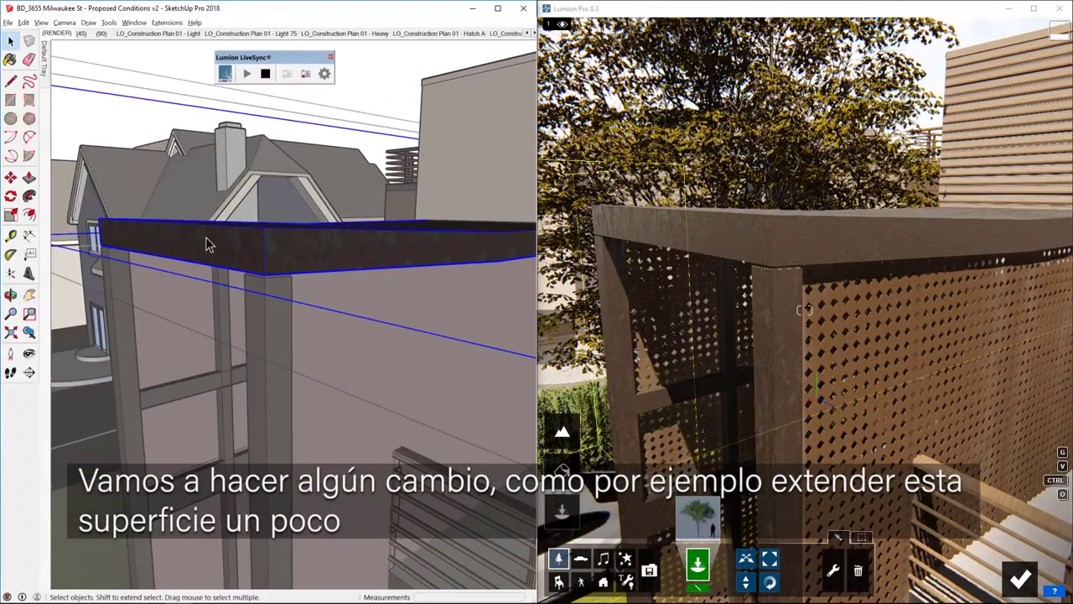
{"action": "left_click", "coordinate": [281, 256]}
{"action": "middle_click_drag", "start_coordinate": [281, 256], "coordinate": [255, 270], "text": "shift"}
{"action": "scroll", "coordinate": [279, 255], "scroll_direction": "down", "scroll_amount": 2}
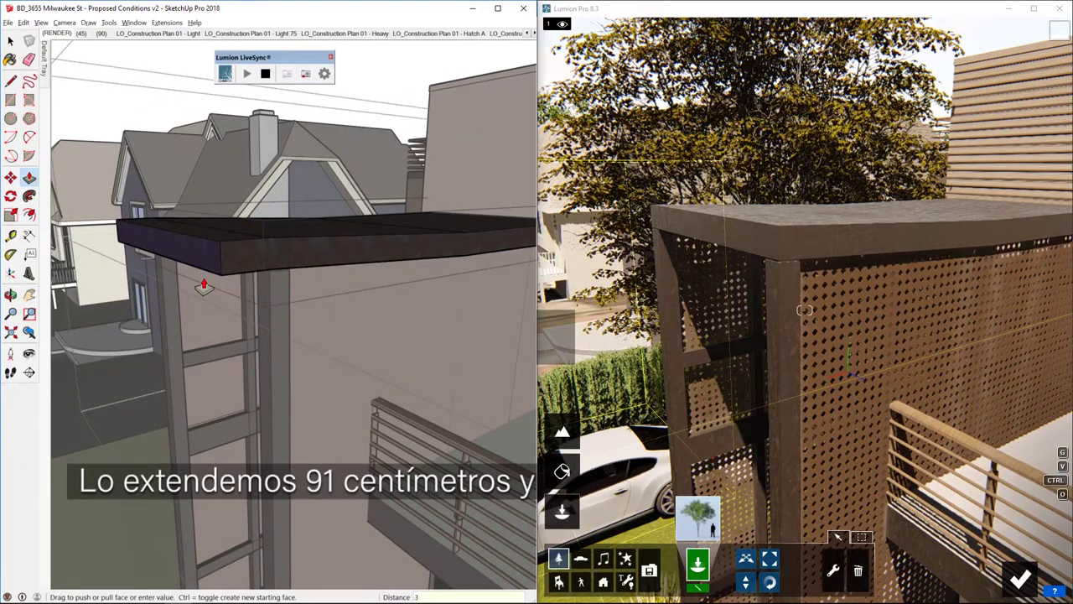
{"action": "key", "text": "Return"}
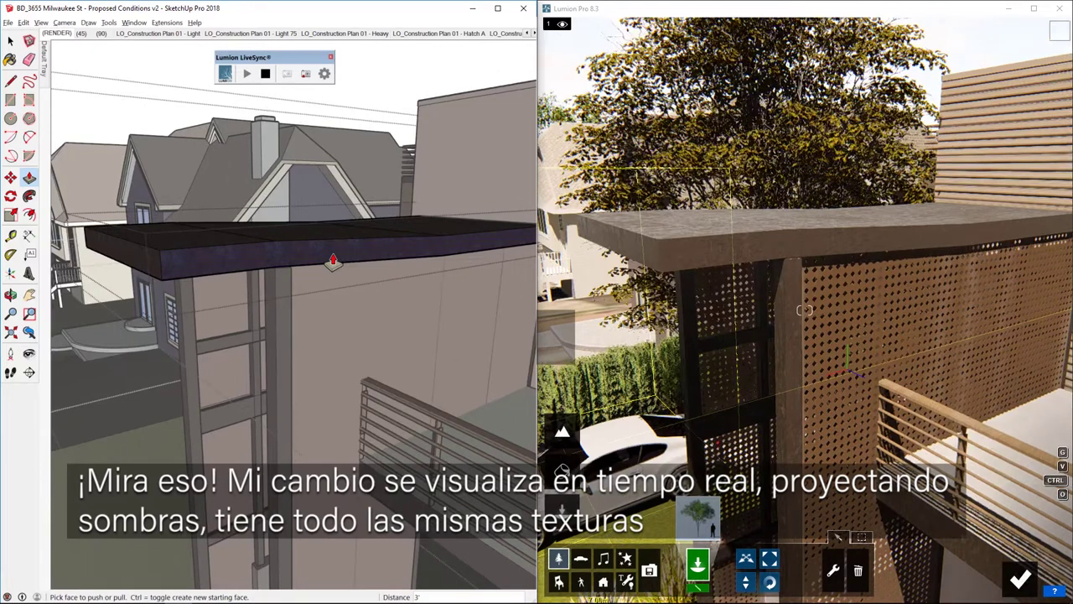
Step: Move the extended end face of the roof slab so that the overhang is angled instead of straight
{"action": "mouse_move", "coordinate": [240, 279]}
{"action": "middle_mouse_down"}
{"action": "mouse_move", "coordinate": [259, 257]}
{"action": "mouse_move", "coordinate": [277, 259]}
{"action": "mouse_move", "coordinate": [277, 240]}
{"action": "middle_mouse_up"}
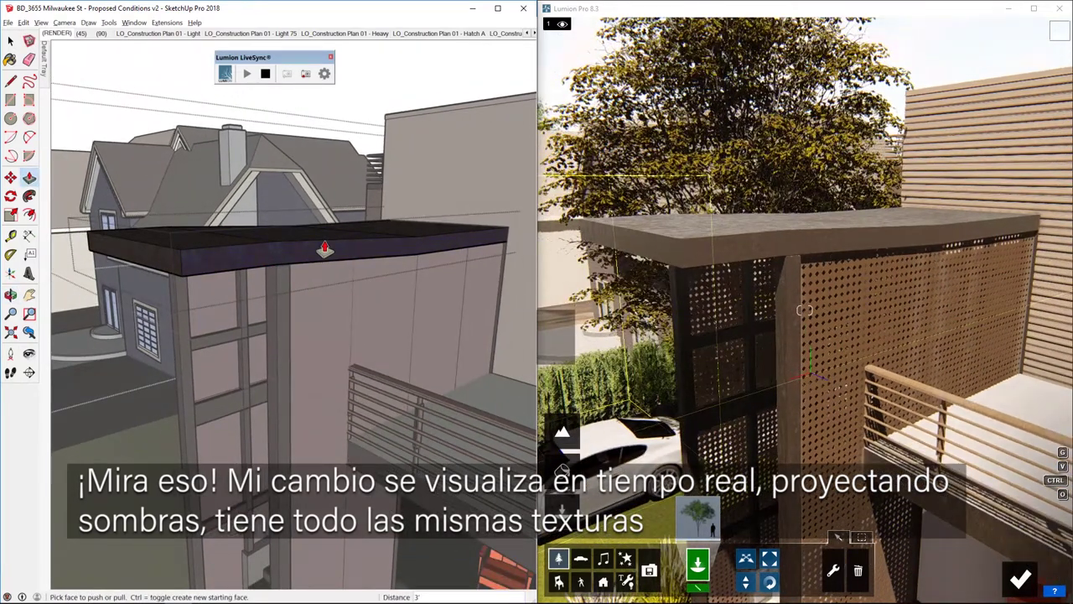
{"action": "key", "text": "space"}
{"action": "left_click", "coordinate": [167, 267]}
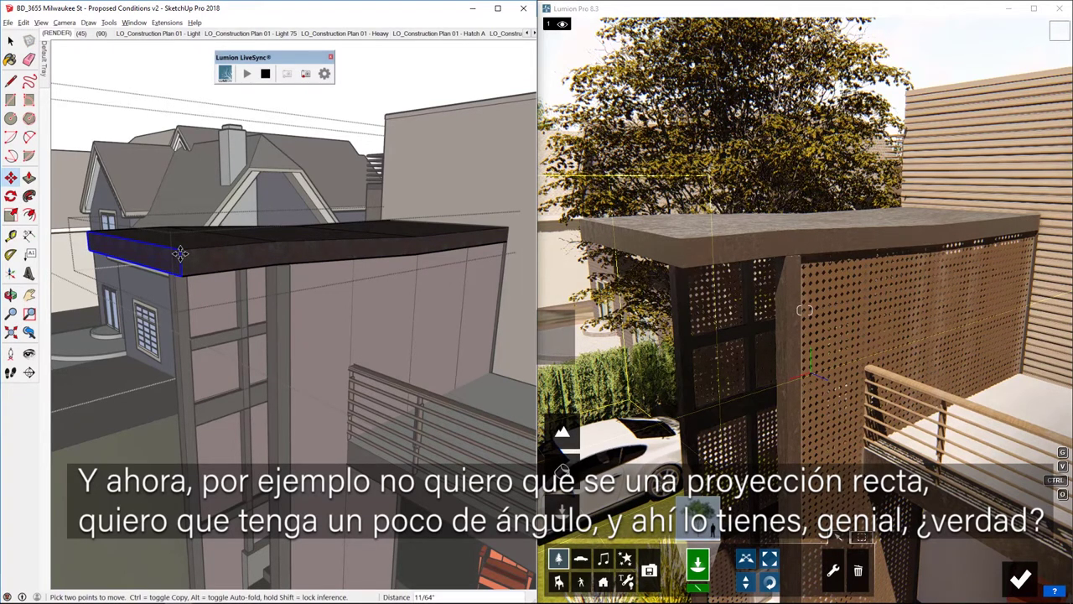
{"action": "middle_click_drag", "start_coordinate": [197, 252], "coordinate": [203, 292]}
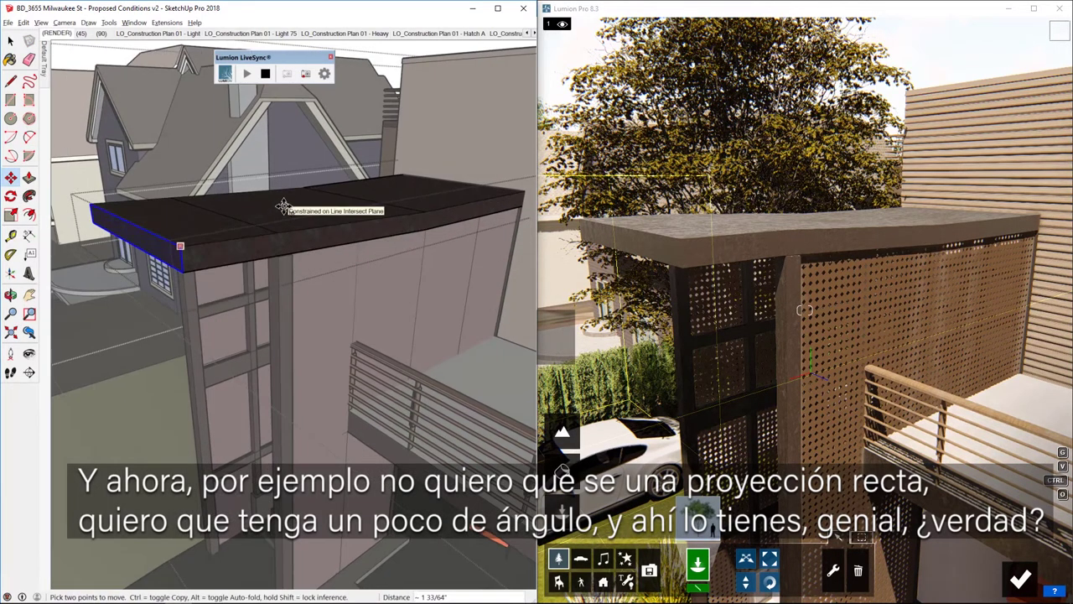
{"action": "left_click", "coordinate": [282, 207]}
{"action": "key", "text": "e"}
Step: Select the upper pair of panes in the corner window and scale their height down to 0.5
{"action": "mouse_move", "coordinate": [279, 215]}
{"action": "middle_mouse_down"}
{"action": "mouse_move", "coordinate": [304, 206]}
{"action": "mouse_move", "coordinate": [287, 168]}
{"action": "mouse_move", "coordinate": [296, 90]}
{"action": "mouse_move", "coordinate": [383, 88]}
{"action": "mouse_move", "coordinate": [377, 137]}
{"action": "mouse_move", "coordinate": [410, 192]}
{"action": "mouse_move", "coordinate": [211, 241]}
{"action": "mouse_move", "coordinate": [168, 239]}
{"action": "middle_mouse_up"}
{"action": "scroll", "coordinate": [448, 232], "scroll_direction": "up", "scroll_amount": 3}
{"action": "mouse_move", "coordinate": [447, 232]}
{"action": "middle_mouse_down", "text": "shift"}
{"action": "mouse_move", "coordinate": [673, 345]}
{"action": "mouse_move", "coordinate": [357, 213]}
{"action": "mouse_move", "coordinate": [403, 237]}
{"action": "middle_mouse_up", "text": "shift"}
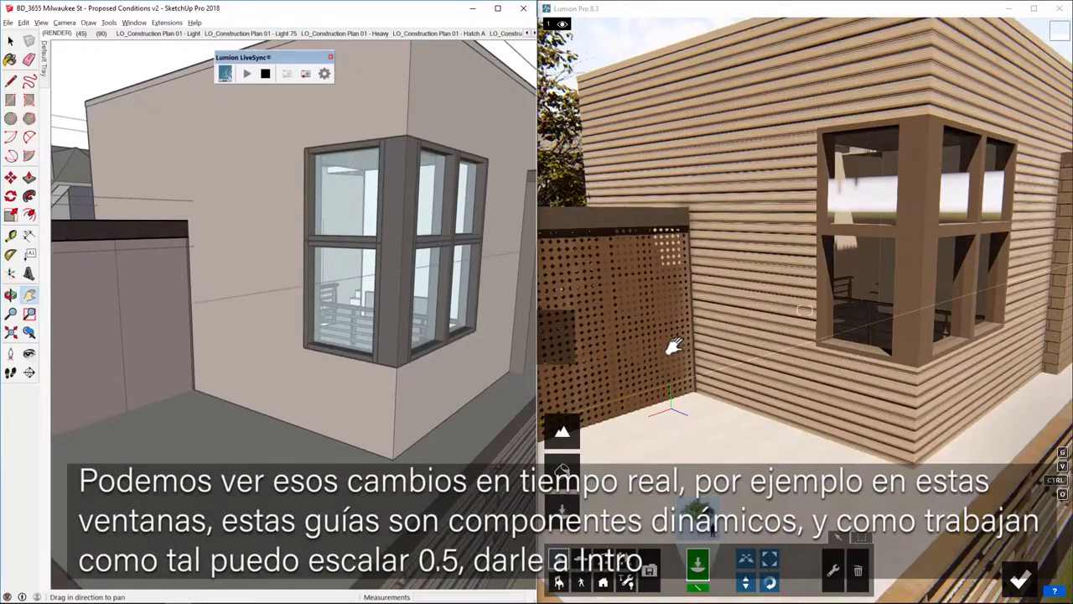
{"action": "scroll", "coordinate": [441, 229], "scroll_direction": "up", "scroll_amount": 3}
{"action": "key", "text": "space"}
{"action": "left_click", "coordinate": [442, 229]}
{"action": "key", "text": "Escape"}
{"action": "left_click", "coordinate": [488, 243]}
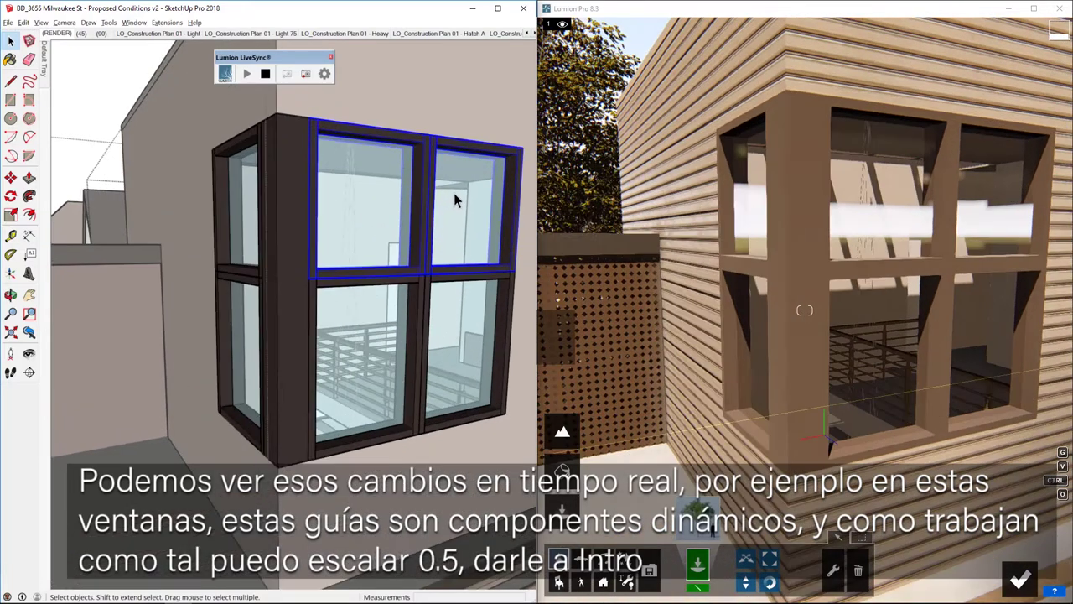
{"action": "key", "text": "s"}
{"action": "left_click_drag", "start_coordinate": [429, 136], "coordinate": [425, 177]}
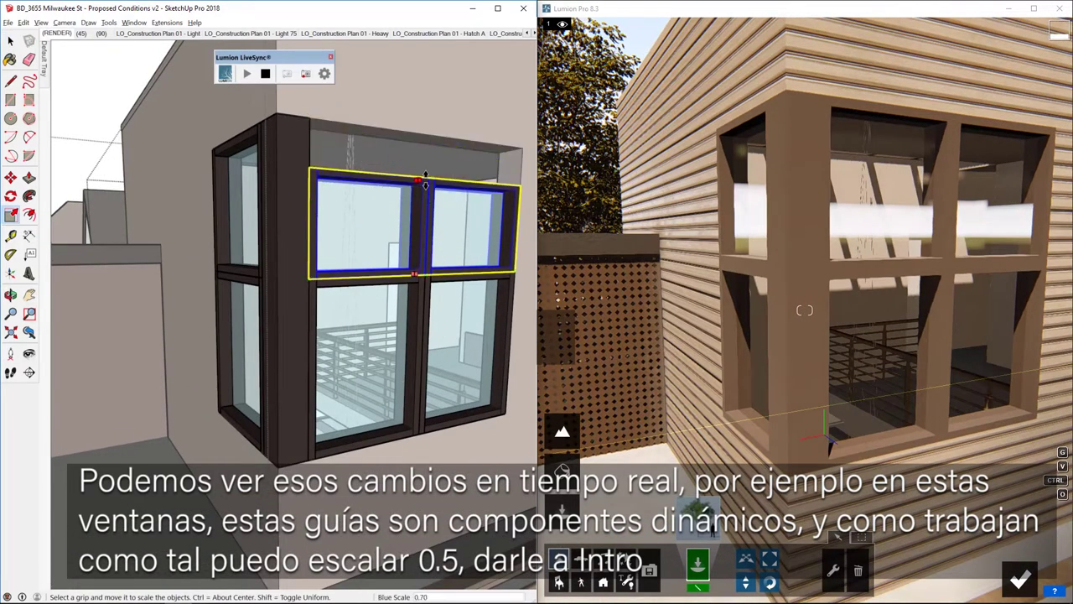
{"action": "type", "text": ".5"}
{"action": "key", "text": "Return"}
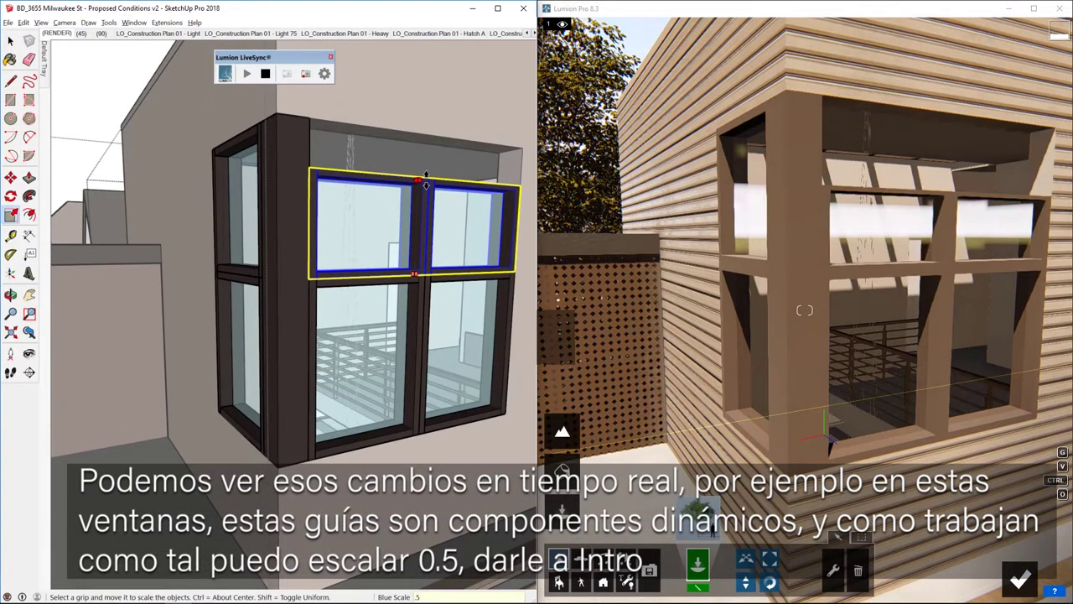
Step: Copy the shortened pair of window panes straight up to fill the gap above them
{"action": "scroll", "coordinate": [426, 276], "scroll_direction": "up", "scroll_amount": 2}
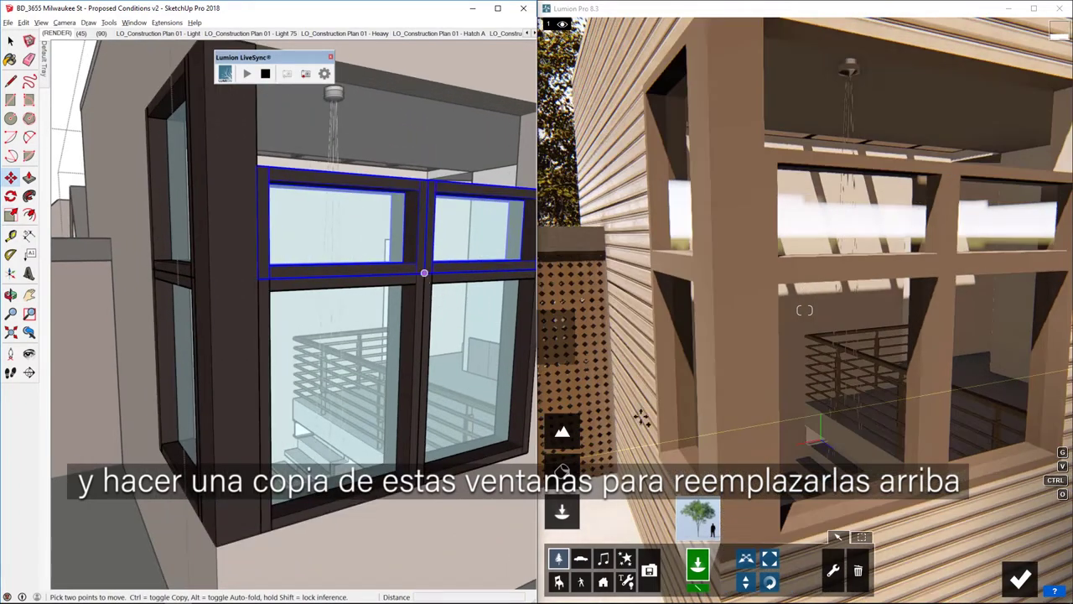
{"action": "key", "text": "ctrl"}
{"action": "left_click", "coordinate": [425, 274]}
{"action": "left_click", "coordinate": [429, 180]}
{"action": "scroll", "coordinate": [367, 277], "scroll_direction": "down", "scroll_amount": 5}
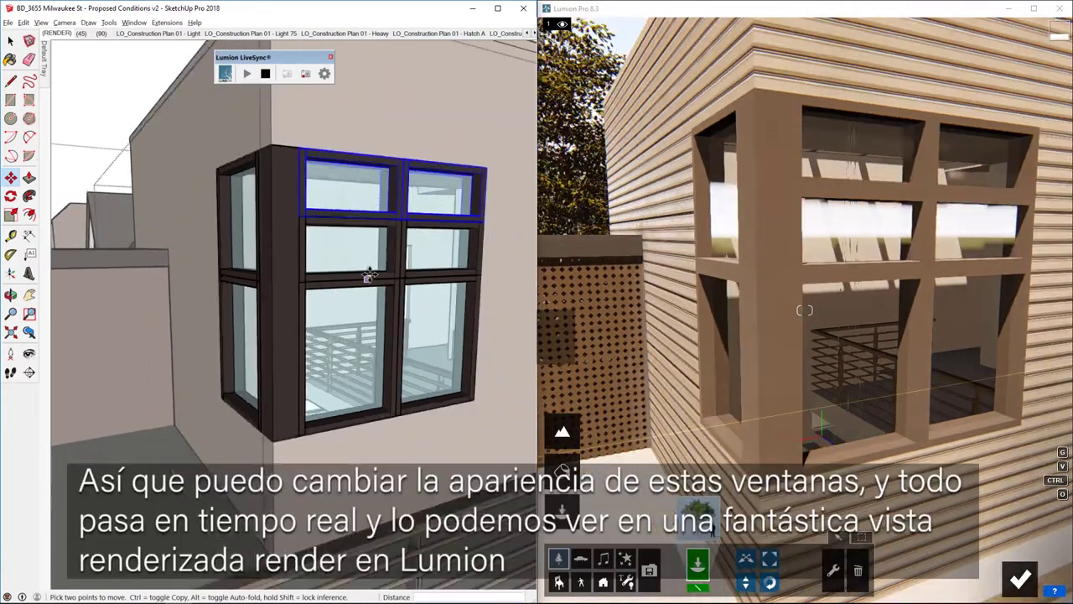
Step: Examine the angled overhang and the divided corner window from the front yard in SketchUp and Lumion
{"action": "mouse_move", "coordinate": [374, 268]}
{"action": "middle_mouse_down"}
{"action": "mouse_move", "coordinate": [402, 290]}
{"action": "mouse_move", "coordinate": [295, 265]}
{"action": "middle_mouse_up"}
{"action": "key", "text": "m"}
{"action": "mouse_move", "coordinate": [327, 266]}
{"action": "left_mouse_down"}
{"action": "mouse_move", "coordinate": [363, 246]}
{"action": "mouse_move", "coordinate": [377, 260]}
{"action": "mouse_move", "coordinate": [411, 251]}
{"action": "left_mouse_up"}
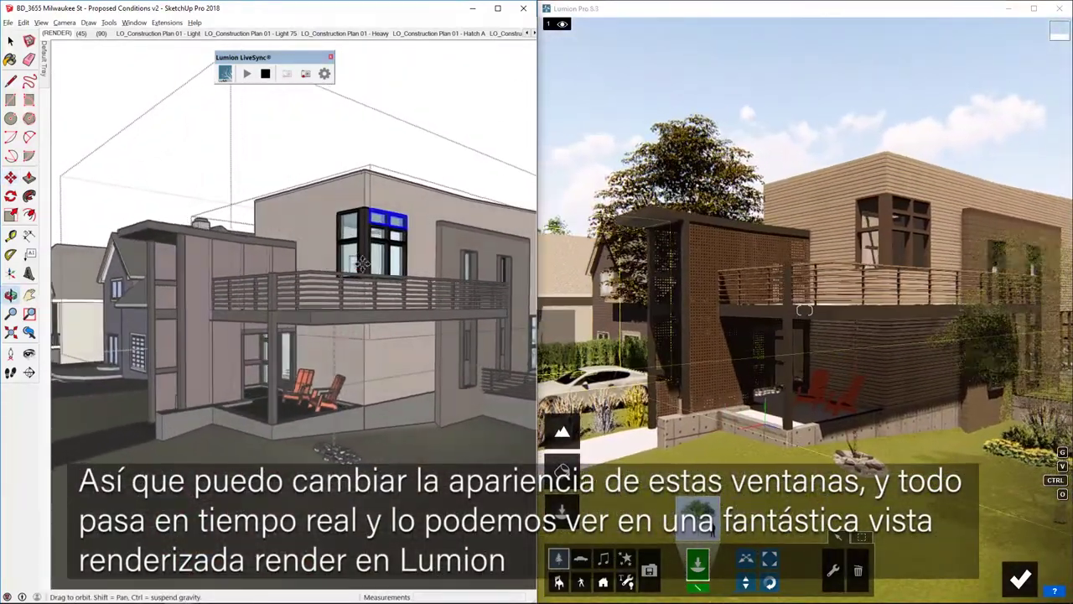
{"action": "key", "text": "m"}
{"action": "left_click", "coordinate": [759, 38]}
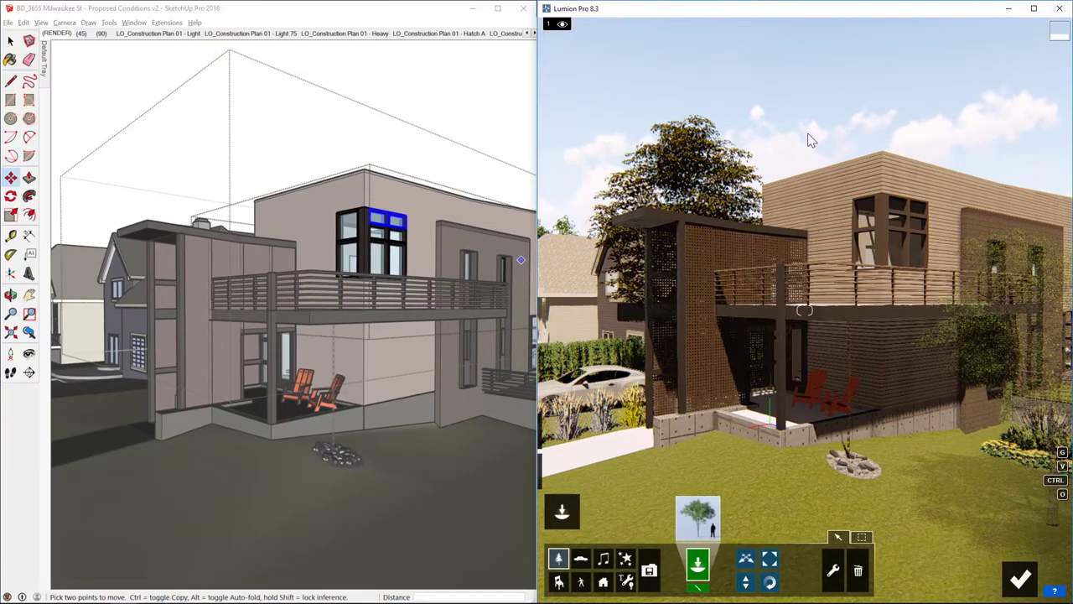
Step: Switch the Lumion photo style from Realistic to Watercolor and return to building with effects shown
{"action": "mouse_move", "coordinate": [380, 180]}
{"action": "middle_mouse_down"}
{"action": "mouse_move", "coordinate": [376, 232]}
{"action": "mouse_move", "coordinate": [340, 252]}
{"action": "mouse_move", "coordinate": [378, 283]}
{"action": "mouse_move", "coordinate": [382, 270]}
{"action": "middle_mouse_up"}
{"action": "scroll", "coordinate": [377, 233], "scroll_direction": "down", "scroll_amount": 3}
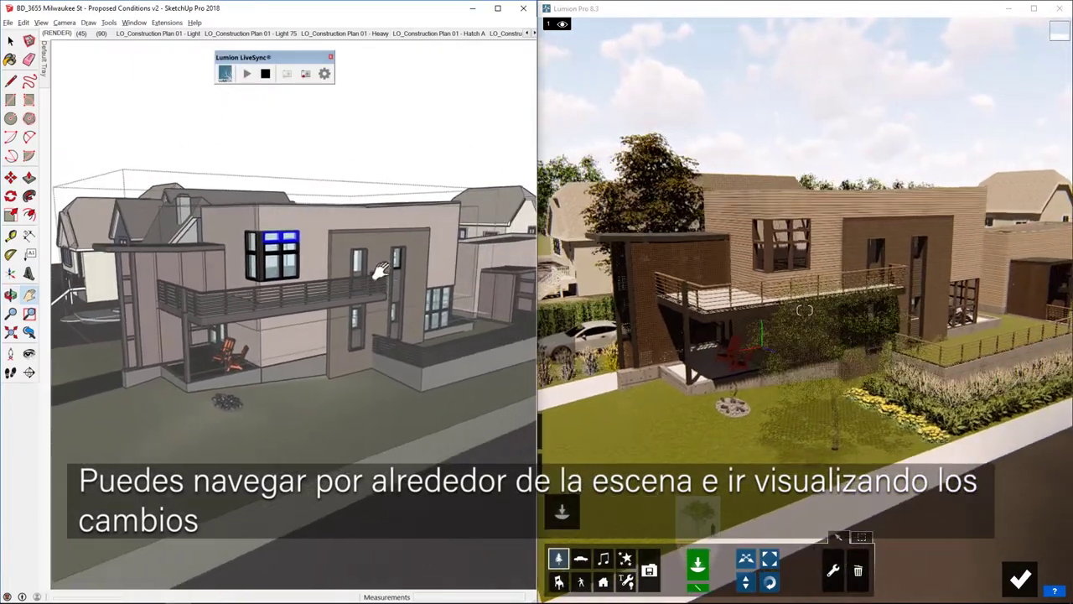
{"action": "middle_click_drag", "start_coordinate": [349, 232], "coordinate": [330, 231]}
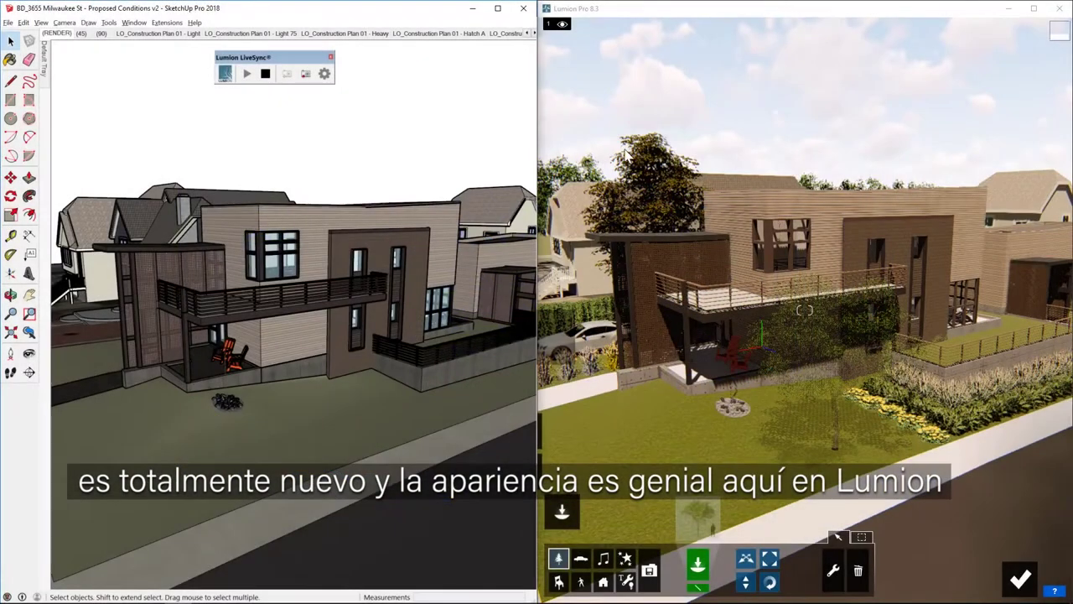
{"action": "left_click", "coordinate": [1020, 583]}
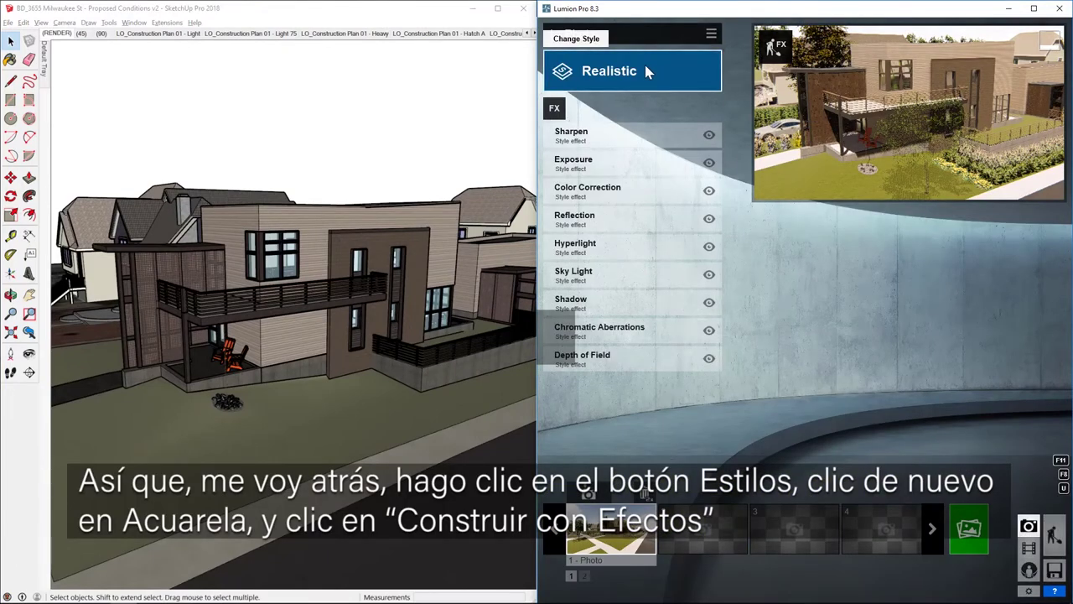
{"action": "left_click", "coordinate": [644, 61]}
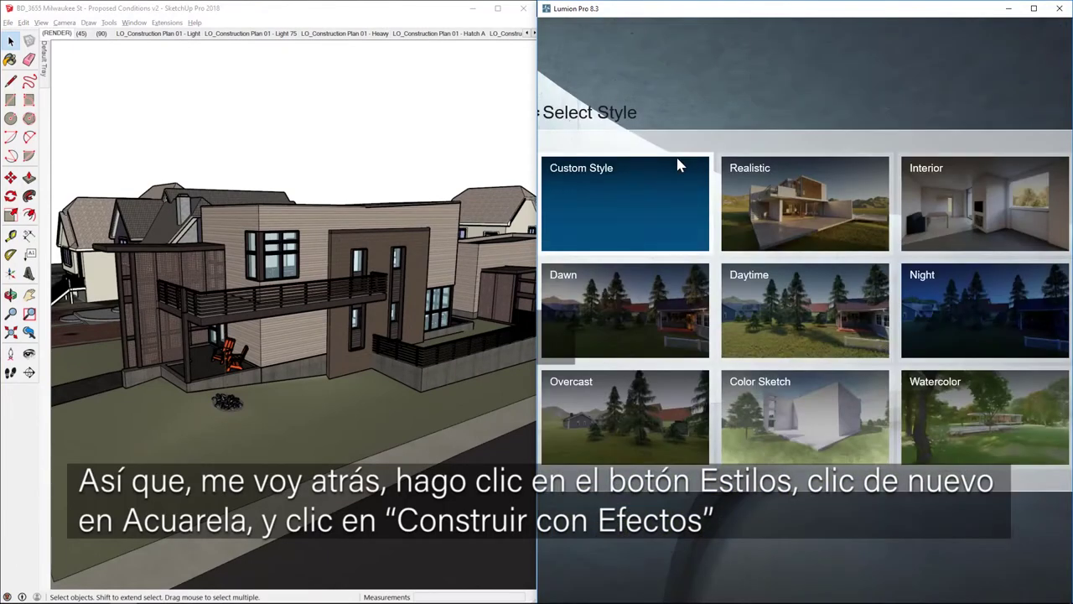
{"action": "left_click", "coordinate": [1023, 415]}
{"action": "left_click", "coordinate": [783, 47]}
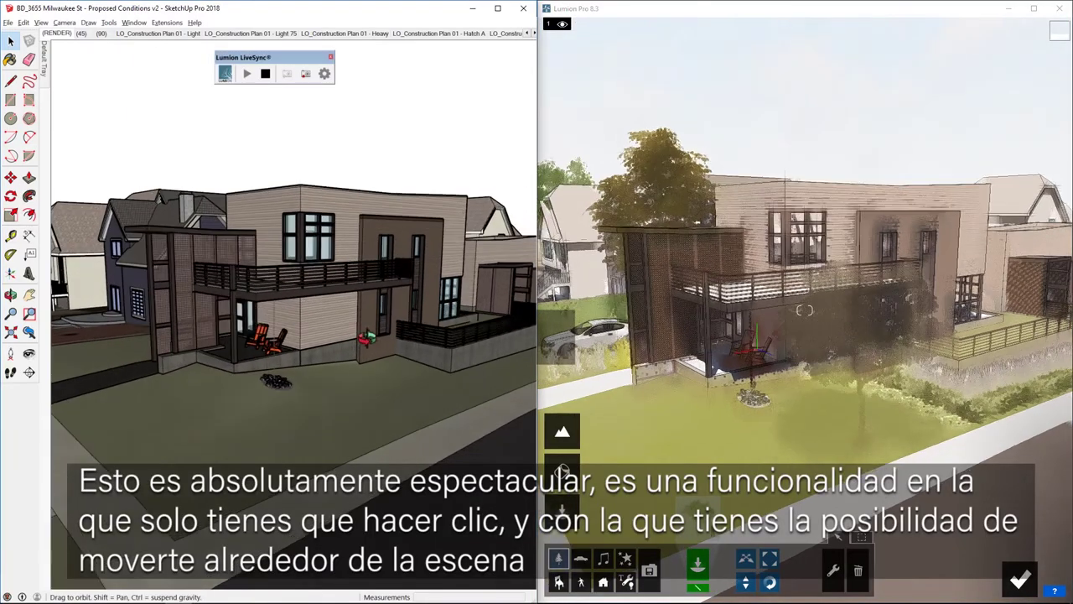
Step: Examine the house exterior from the front yard round to the side entrance in the live Watercolor rendering
{"action": "mouse_move", "coordinate": [277, 213]}
{"action": "middle_mouse_down"}
{"action": "mouse_move", "coordinate": [330, 201]}
{"action": "mouse_move", "coordinate": [210, 195]}
{"action": "mouse_move", "coordinate": [326, 274]}
{"action": "middle_mouse_up"}
{"action": "scroll", "coordinate": [328, 201], "scroll_direction": "up", "scroll_amount": 2}
{"action": "scroll", "coordinate": [256, 220], "scroll_direction": "down", "scroll_amount": 4}
{"action": "mouse_move", "coordinate": [457, 287]}
{"action": "middle_mouse_down", "text": "shift"}
{"action": "mouse_move", "coordinate": [274, 295]}
{"action": "mouse_move", "coordinate": [380, 300]}
{"action": "mouse_move", "coordinate": [235, 289]}
{"action": "middle_mouse_up", "text": "shift"}
{"action": "scroll", "coordinate": [382, 285], "scroll_direction": "down", "scroll_amount": 4}
{"action": "mouse_move", "coordinate": [381, 285]}
{"action": "middle_mouse_down"}
{"action": "mouse_move", "coordinate": [230, 296]}
{"action": "mouse_move", "coordinate": [213, 304]}
{"action": "mouse_move", "coordinate": [204, 363]}
{"action": "mouse_move", "coordinate": [243, 292]}
{"action": "middle_mouse_up"}
{"action": "scroll", "coordinate": [216, 347], "scroll_direction": "up", "scroll_amount": 3}
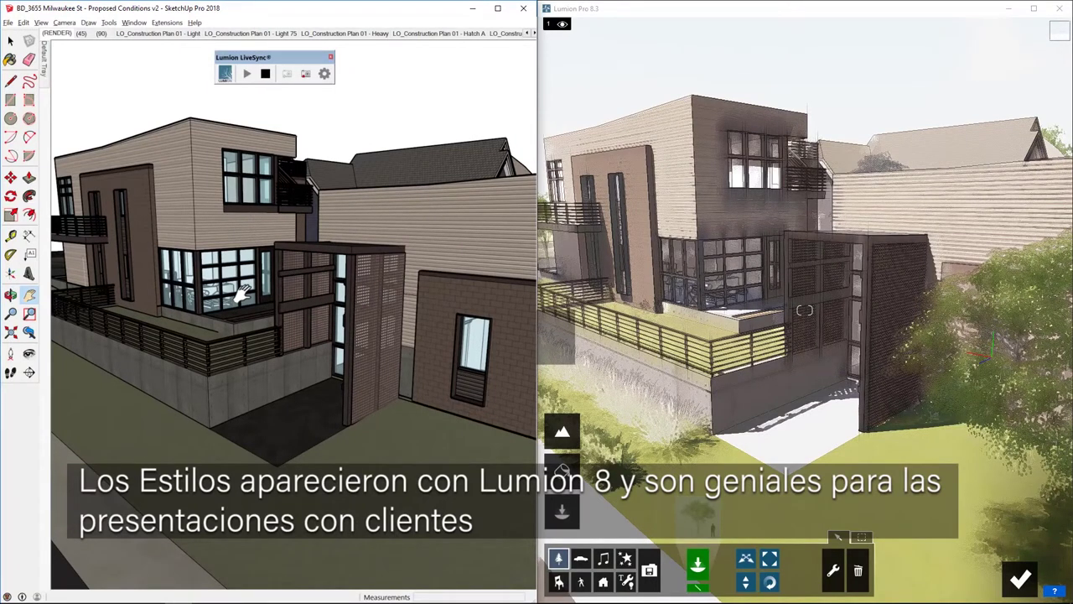
{"action": "mouse_move", "coordinate": [255, 287]}
{"action": "middle_mouse_down"}
{"action": "mouse_move", "coordinate": [299, 299]}
{"action": "mouse_move", "coordinate": [340, 292]}
{"action": "mouse_move", "coordinate": [310, 308]}
{"action": "middle_mouse_up"}
{"action": "scroll", "coordinate": [288, 296], "scroll_direction": "down", "scroll_amount": 2}
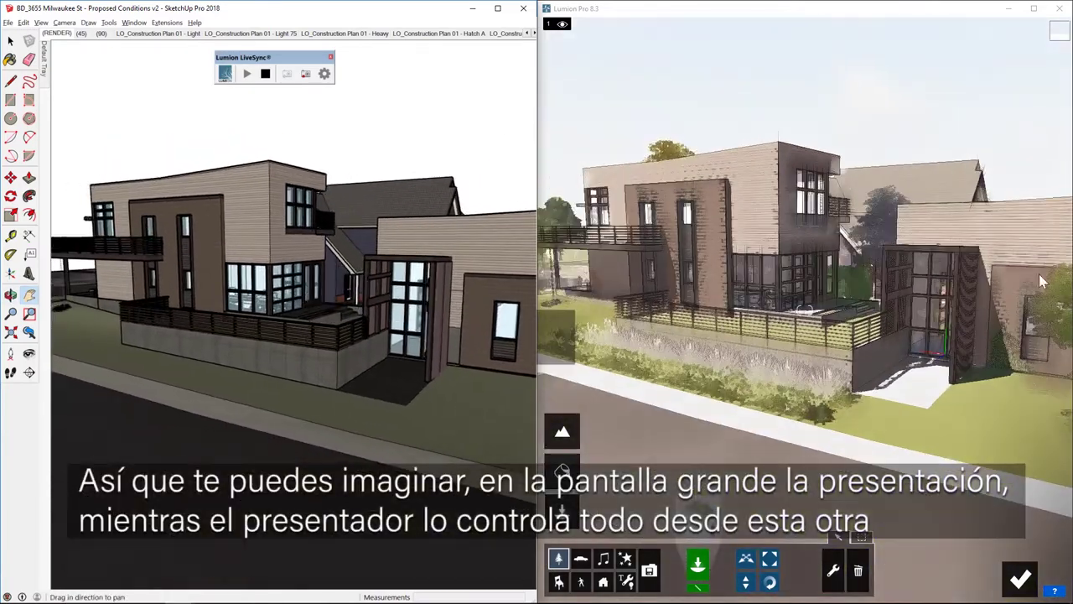
Step: Inspect the passage beside the house, the glazed ground-floor corner room and the brick facade in Watercolor
{"action": "mouse_move", "coordinate": [246, 343]}
{"action": "middle_mouse_down", "text": "shift"}
{"action": "mouse_move", "coordinate": [247, 313]}
{"action": "mouse_move", "coordinate": [358, 390]}
{"action": "middle_mouse_up", "text": "shift"}
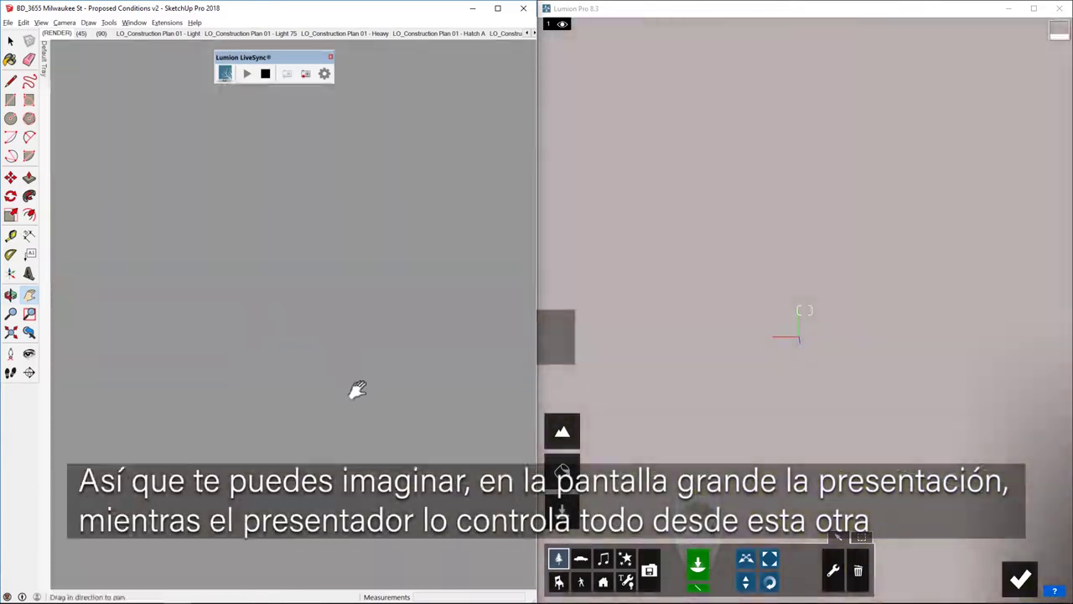
{"action": "middle_click_drag", "start_coordinate": [348, 266], "coordinate": [304, 294], "text": "shift"}
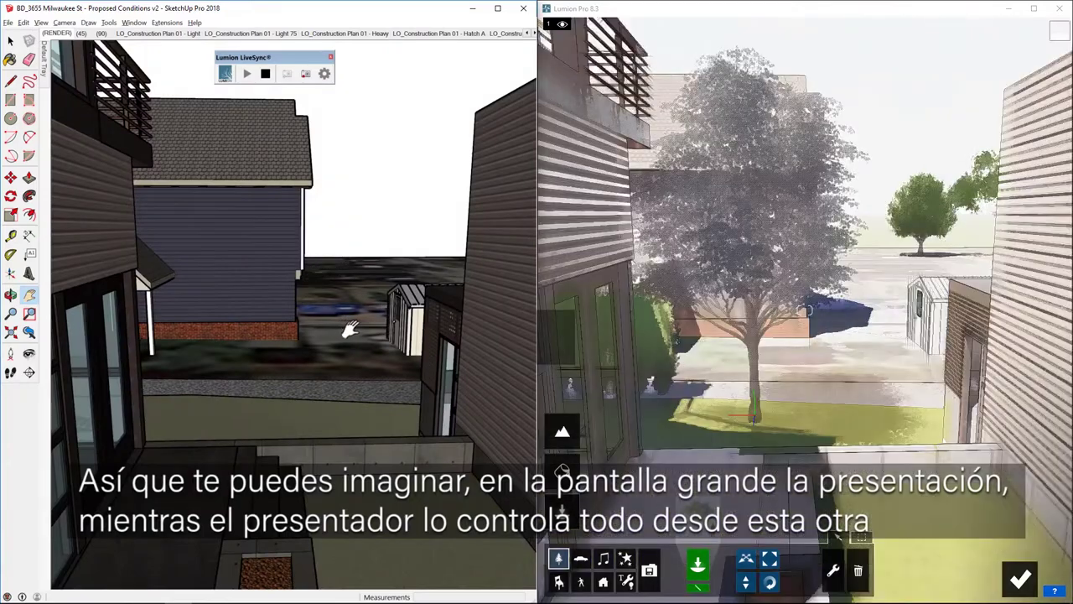
{"action": "scroll", "coordinate": [351, 329], "scroll_direction": "down", "scroll_amount": 2}
{"action": "mouse_move", "coordinate": [351, 328]}
{"action": "middle_mouse_down"}
{"action": "mouse_move", "coordinate": [455, 355]}
{"action": "mouse_move", "coordinate": [746, 519]}
{"action": "middle_mouse_up"}
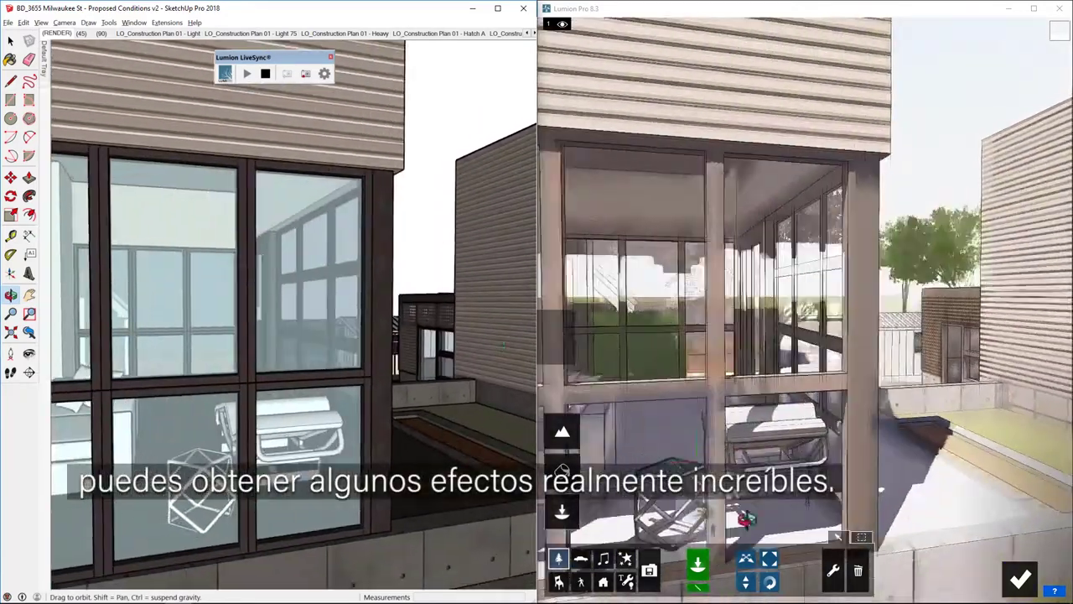
{"action": "scroll", "coordinate": [478, 355], "scroll_direction": "down", "scroll_amount": 3}
{"action": "scroll", "coordinate": [479, 348], "scroll_direction": "down", "scroll_amount": 3}
{"action": "middle_click_drag", "start_coordinate": [421, 354], "coordinate": [442, 345], "text": "shift"}
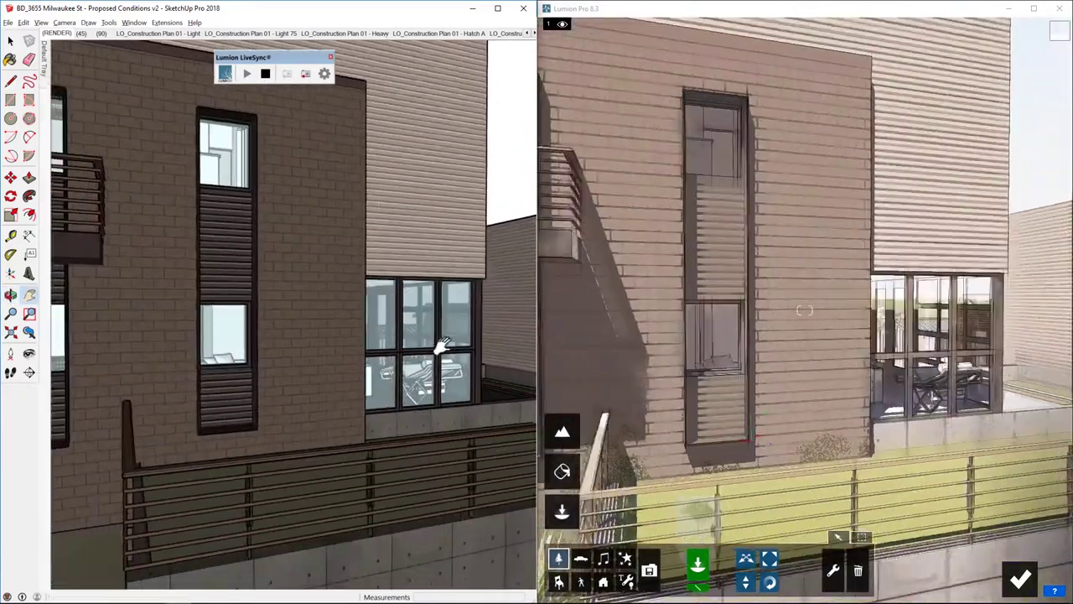